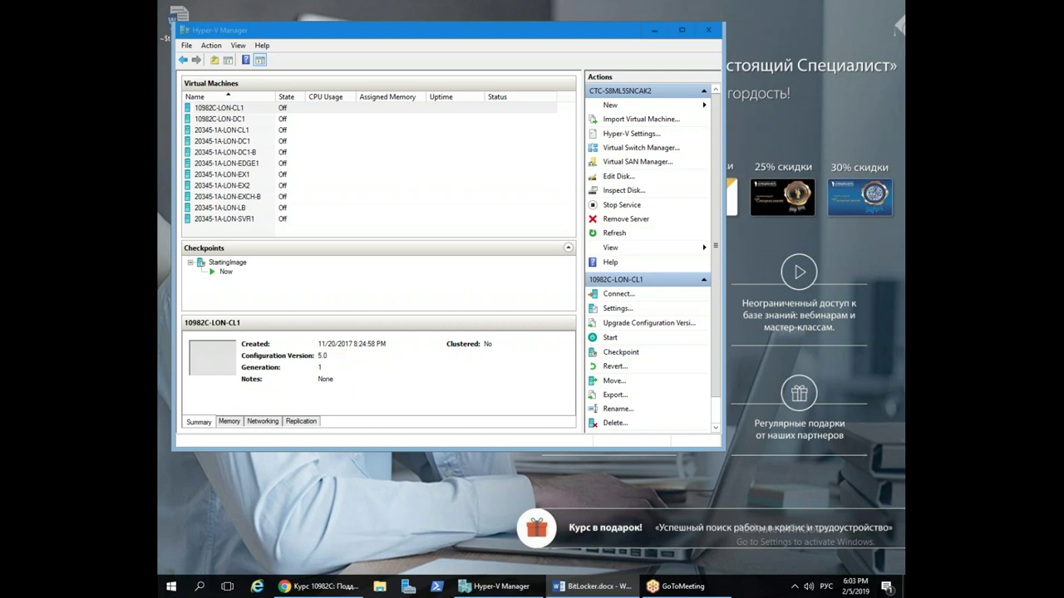
Start the 10982C-LON-DC1 virtual machine and connect to its console
click(240, 122)
right_click(238, 123)
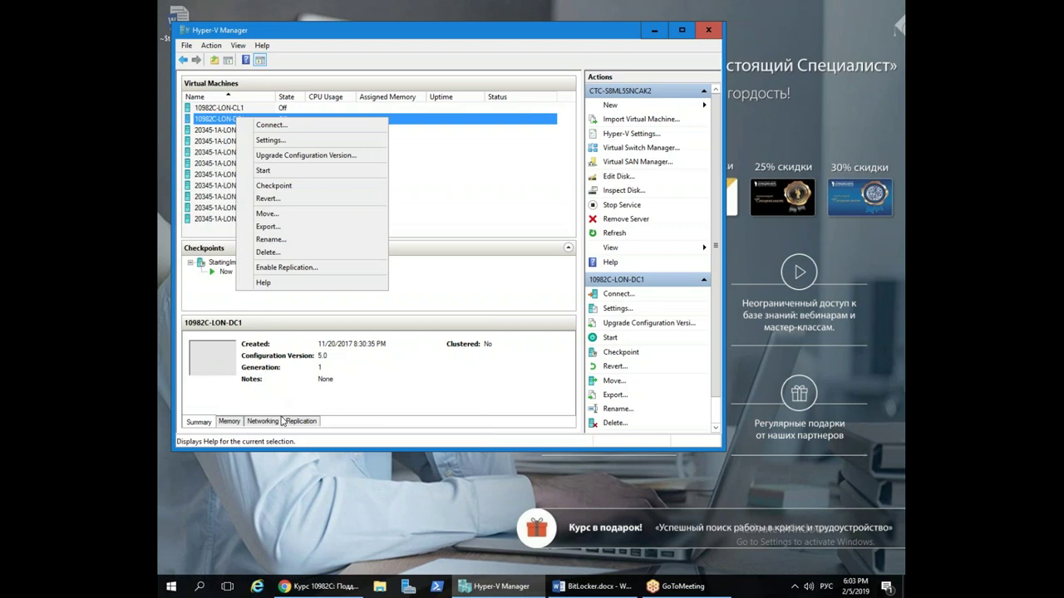
click(314, 171)
right_click(339, 122)
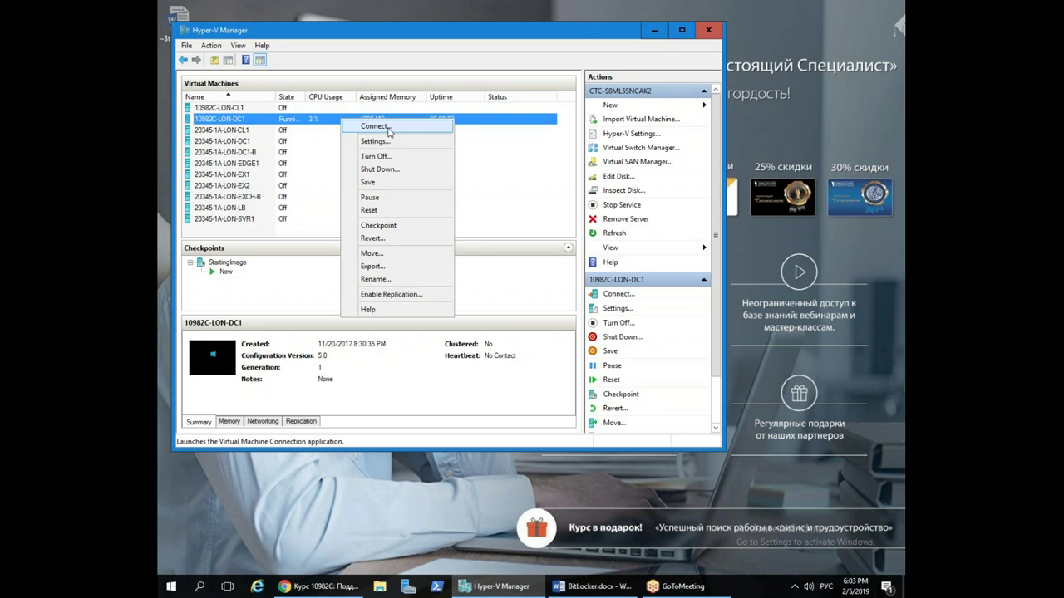
click(389, 128)
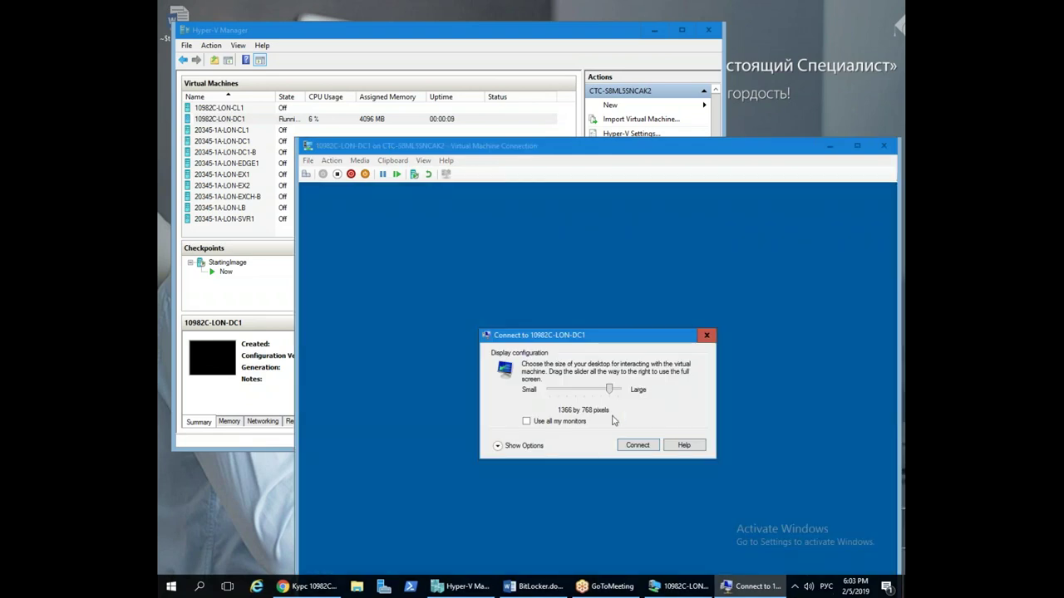
Connect to DC1 full screen, sign in with the administrator password, then minimise the console
drag(611, 390, 620, 391)
click(637, 445)
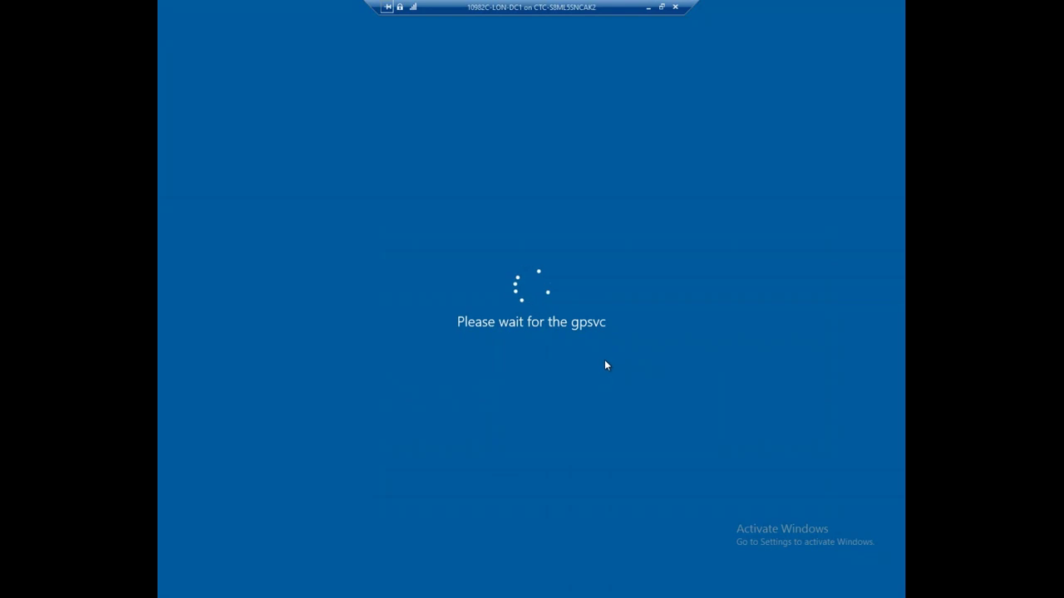
drag(542, 11, 453, 10)
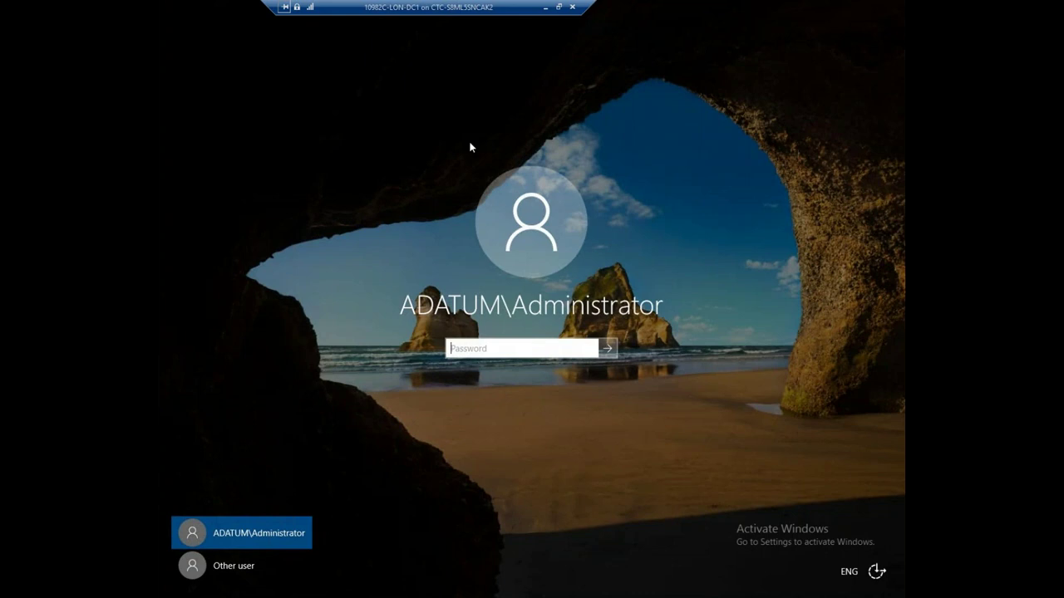
text(Pa55w.rd)
key(Return)
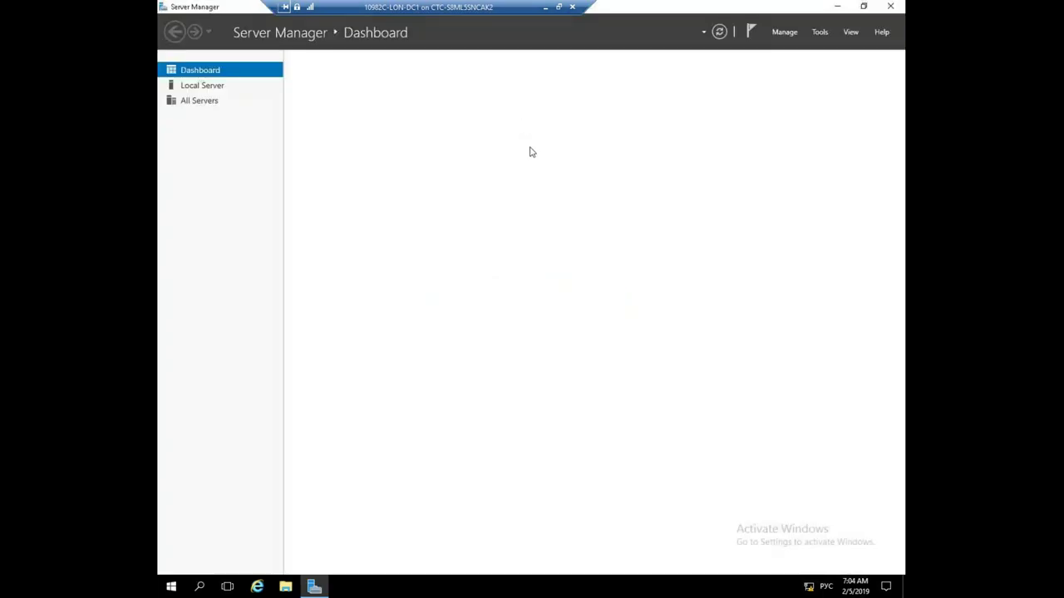
click(545, 7)
click(242, 109)
right_click(242, 113)
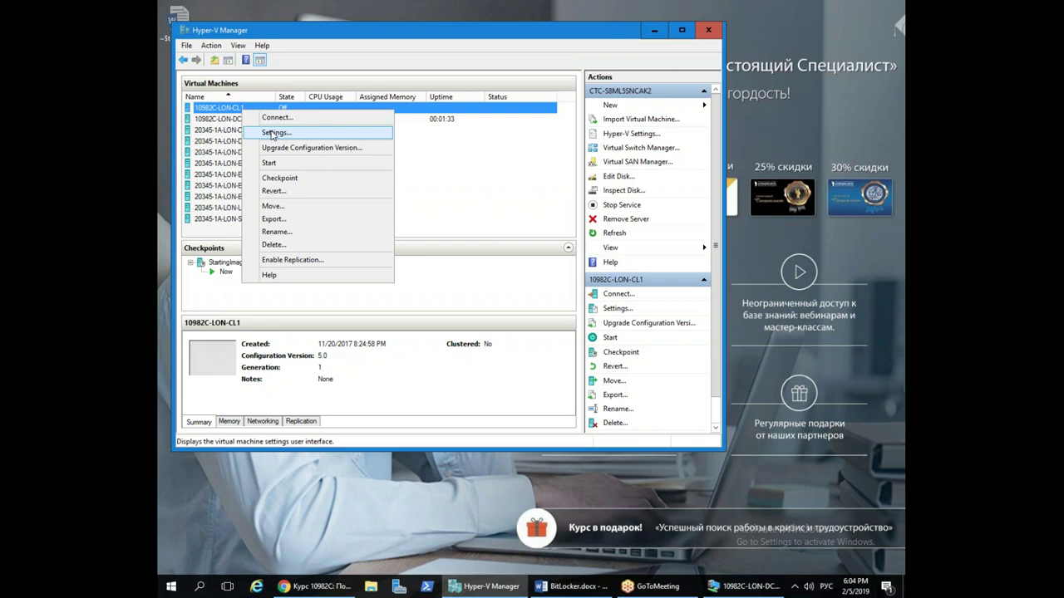
click(275, 133)
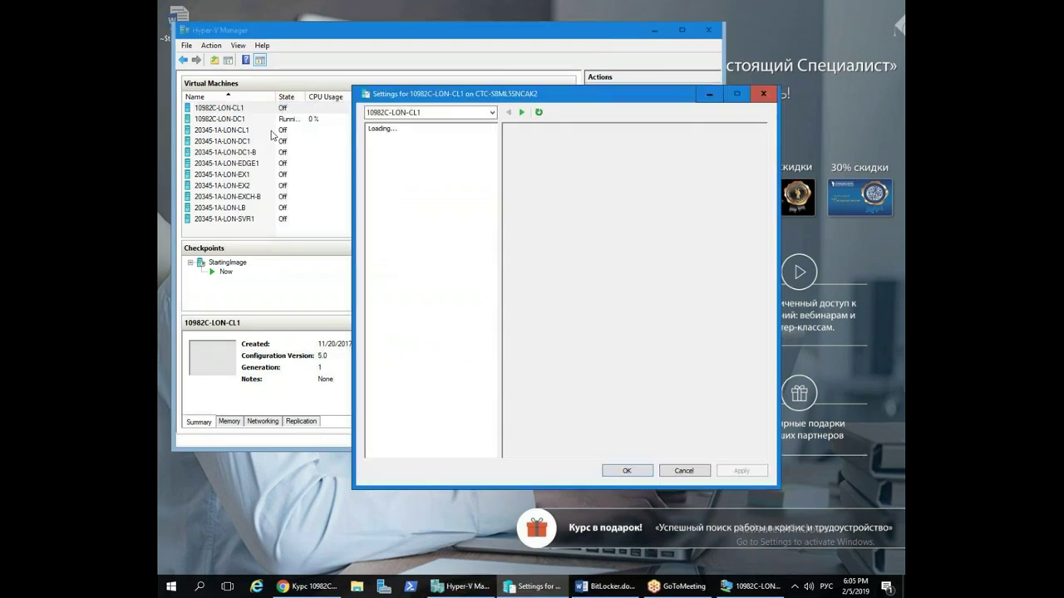
drag(541, 95, 453, 17)
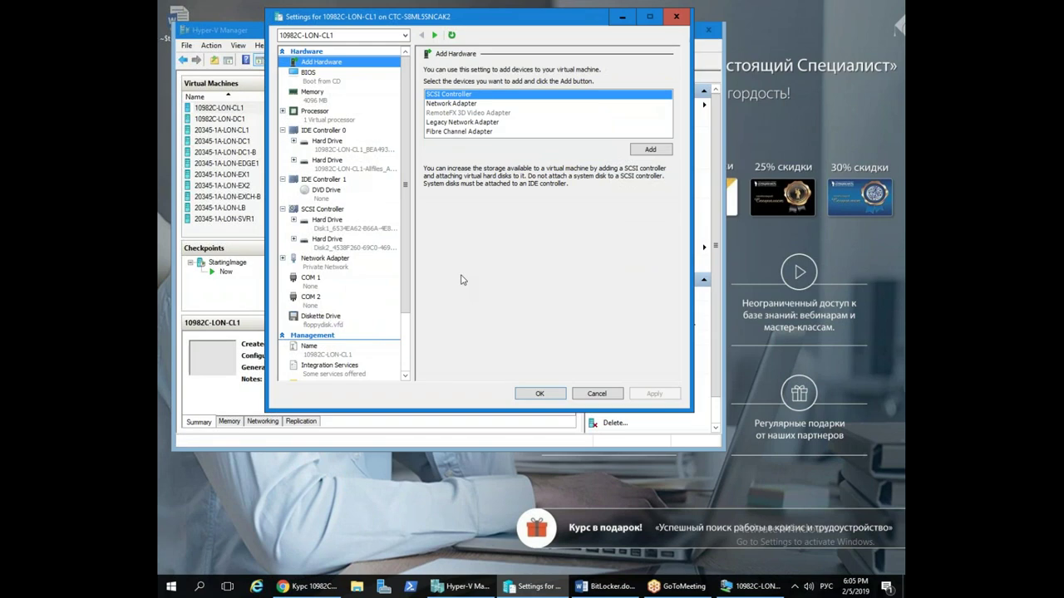
click(320, 327)
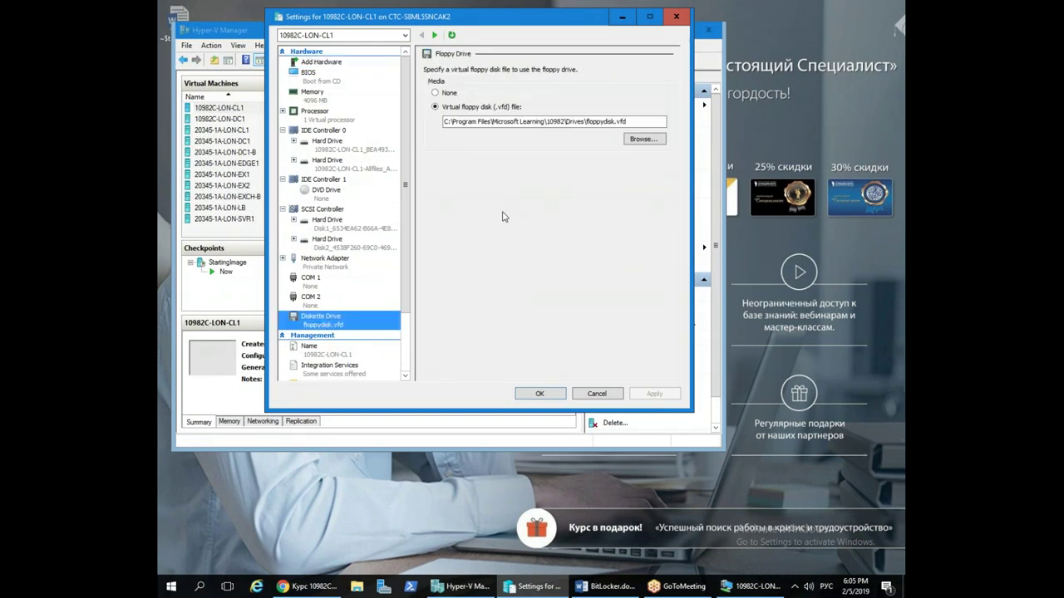
click(540, 394)
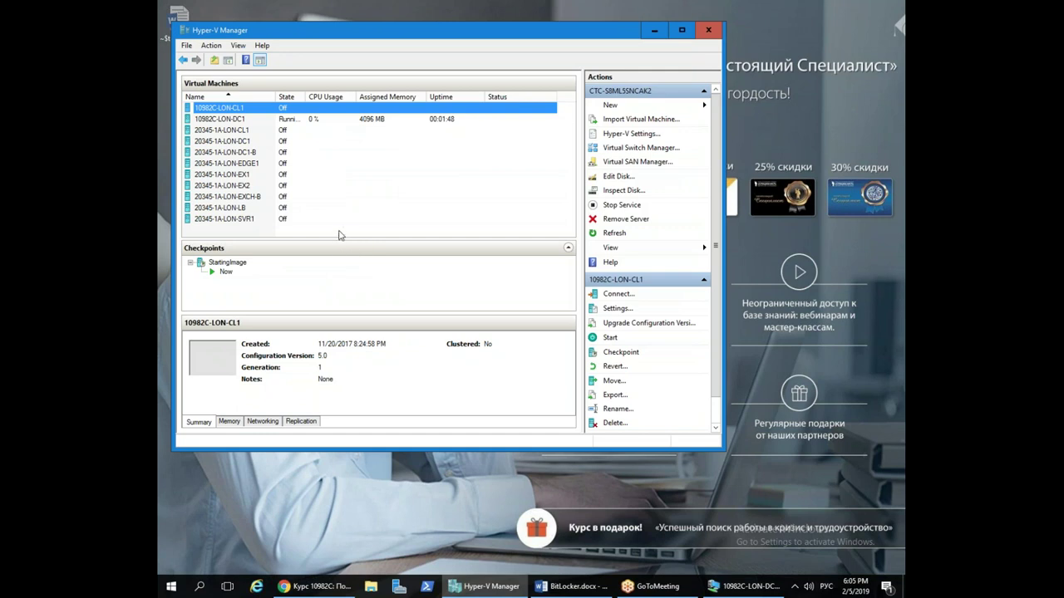
Start the 10982C-LON-CL1 virtual machine and connect to its console
right_click(241, 110)
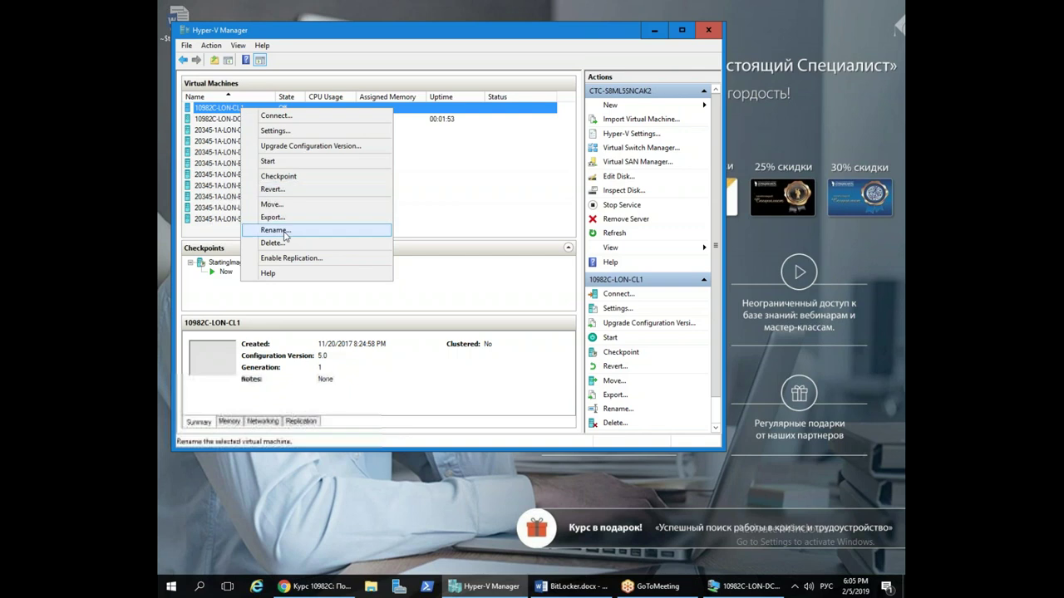
click(282, 159)
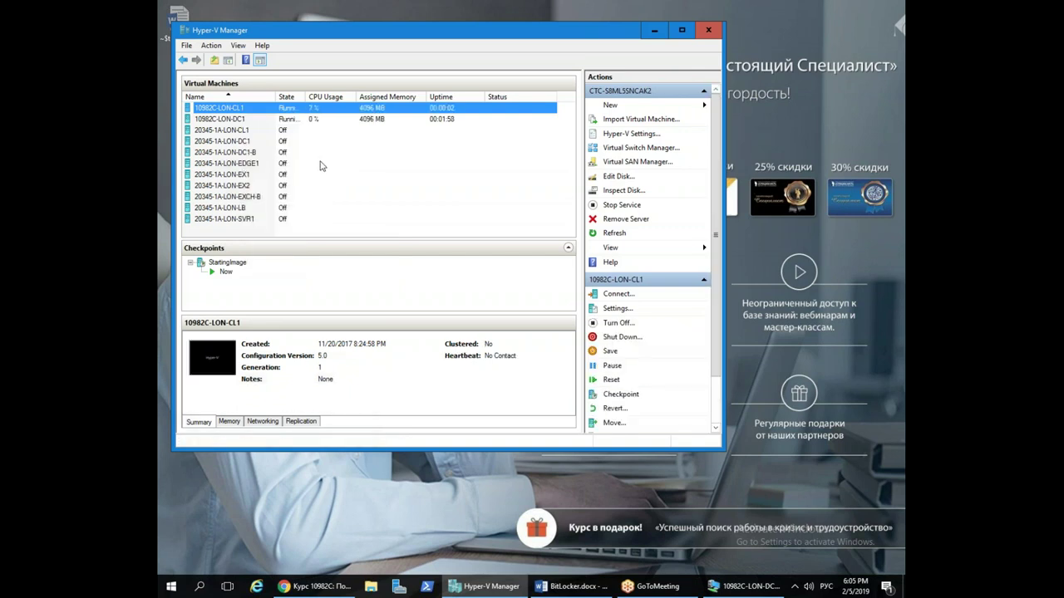
right_click(337, 109)
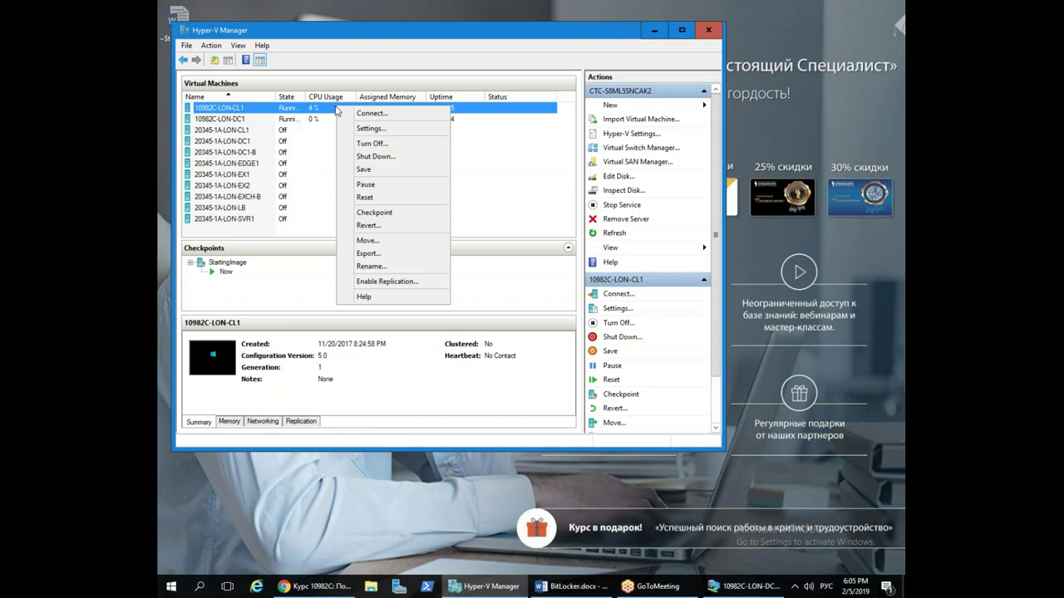
click(405, 118)
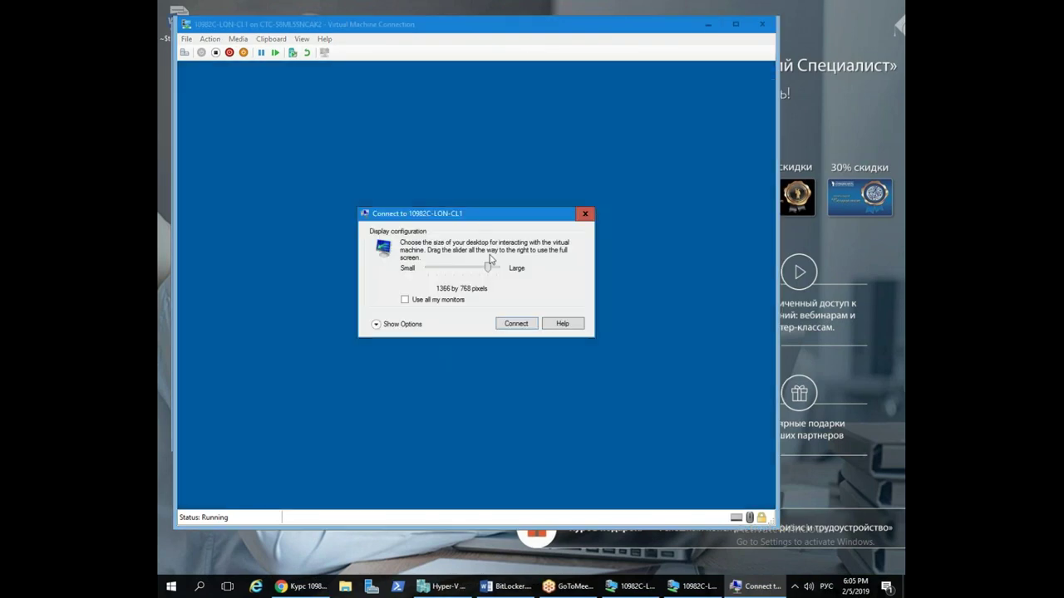
Connect to CL1 at full screen and sign in with the administrator password
drag(488, 267, 498, 267)
click(522, 325)
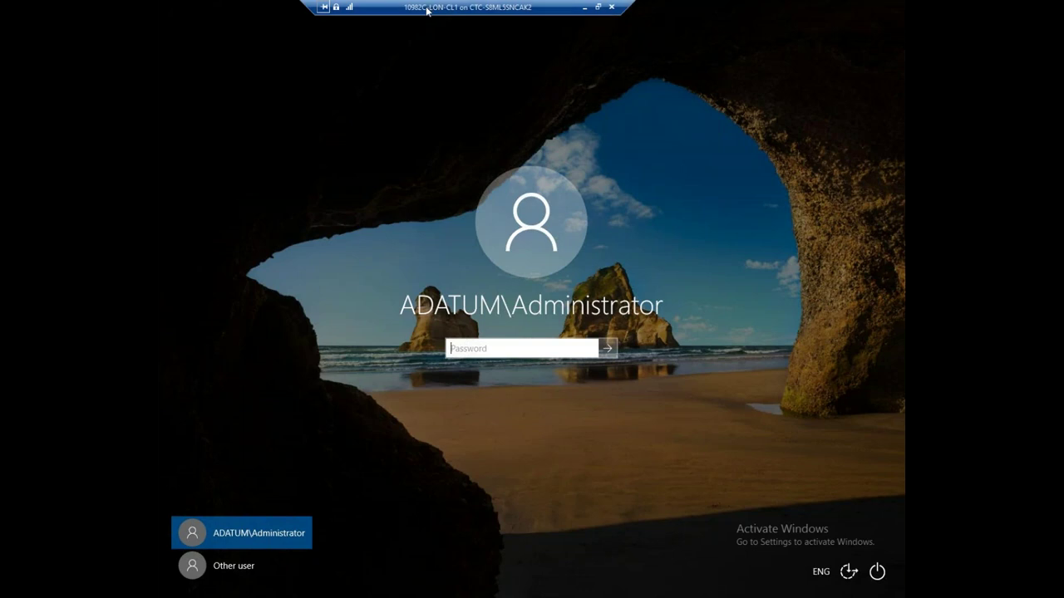
text(Pa55w.rd)
key(Return)
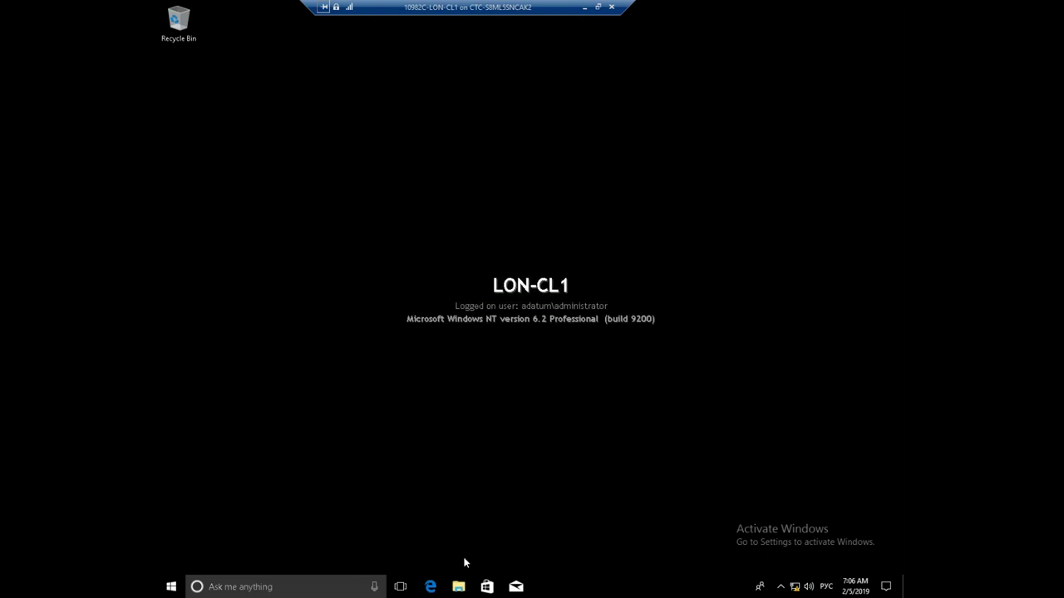
In This PC, choose Turn on BitLocker for Local Disk (C:), producing the TPM error
click(457, 588)
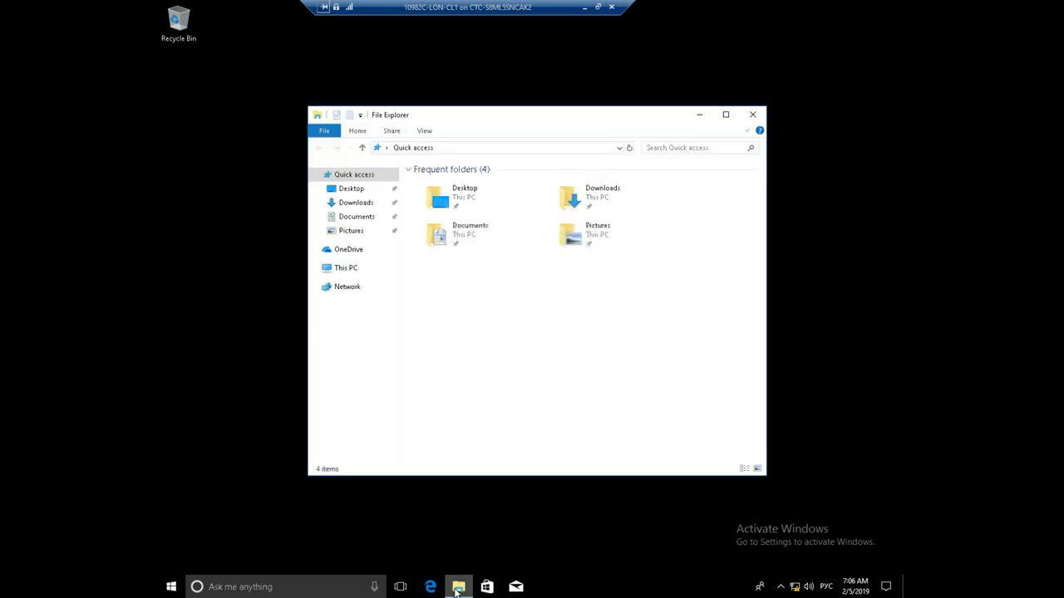
drag(604, 123, 532, 51)
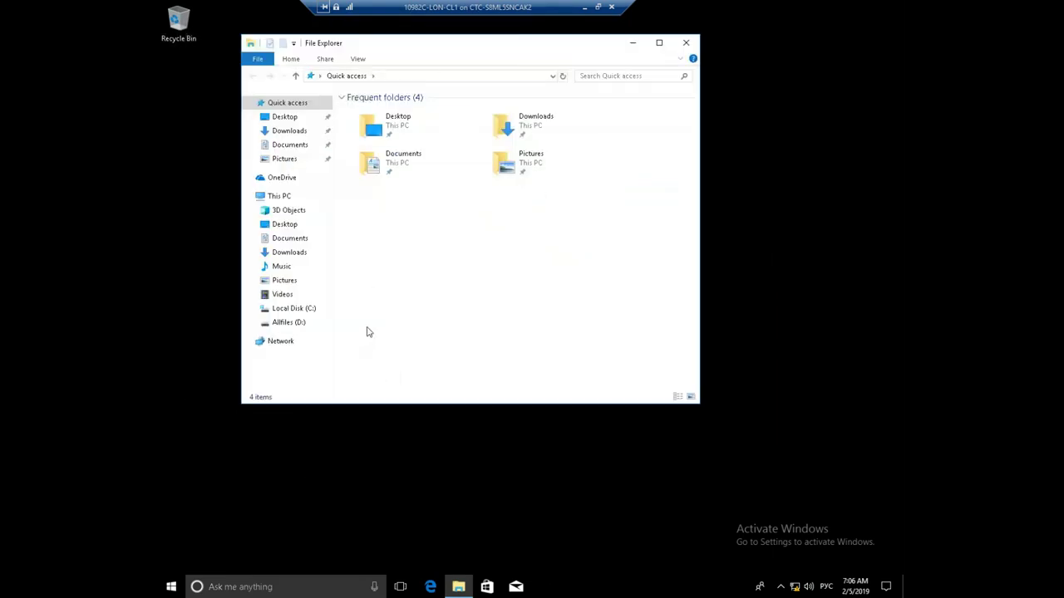
click(281, 196)
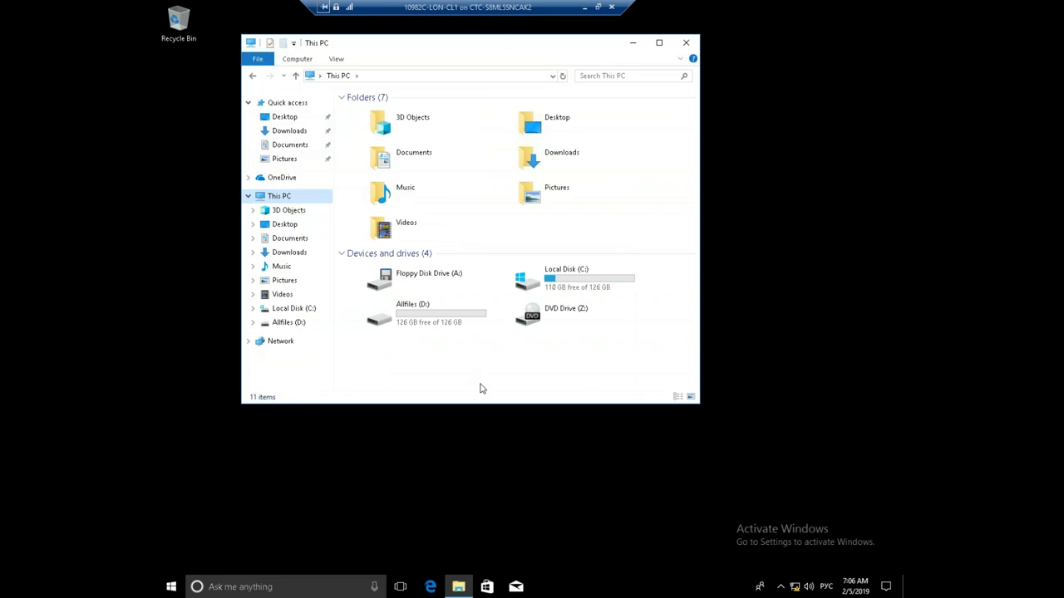
right_click(580, 280)
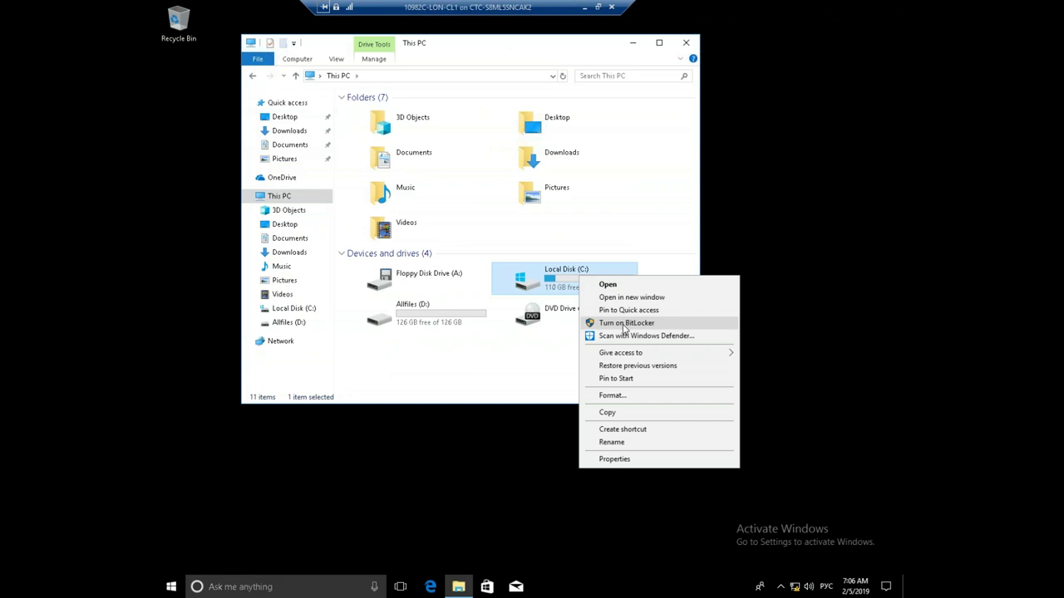
click(623, 324)
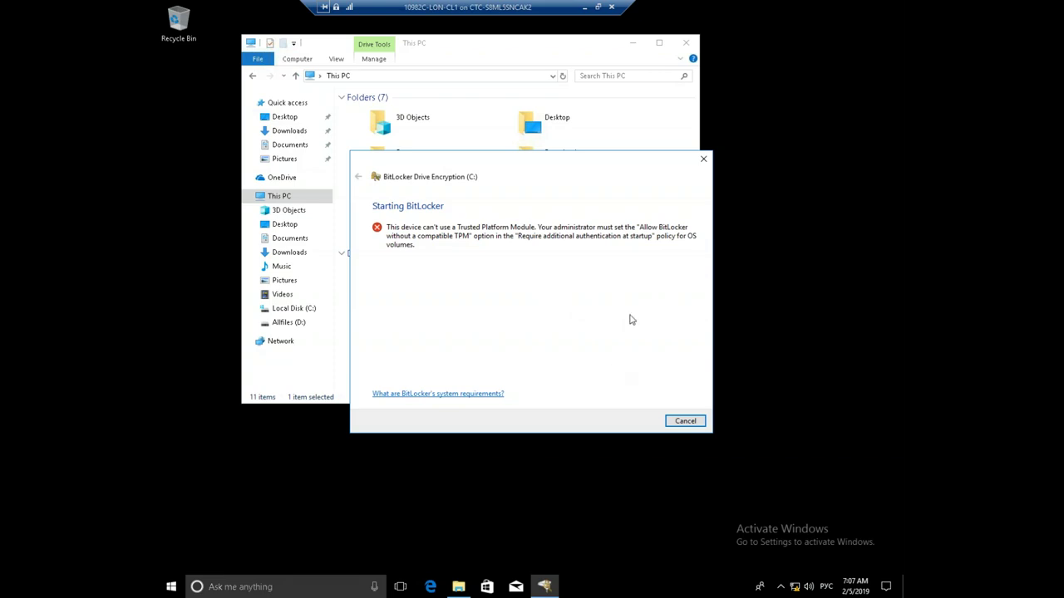
Cancel the BitLocker TPM error and close the This PC window
click(682, 420)
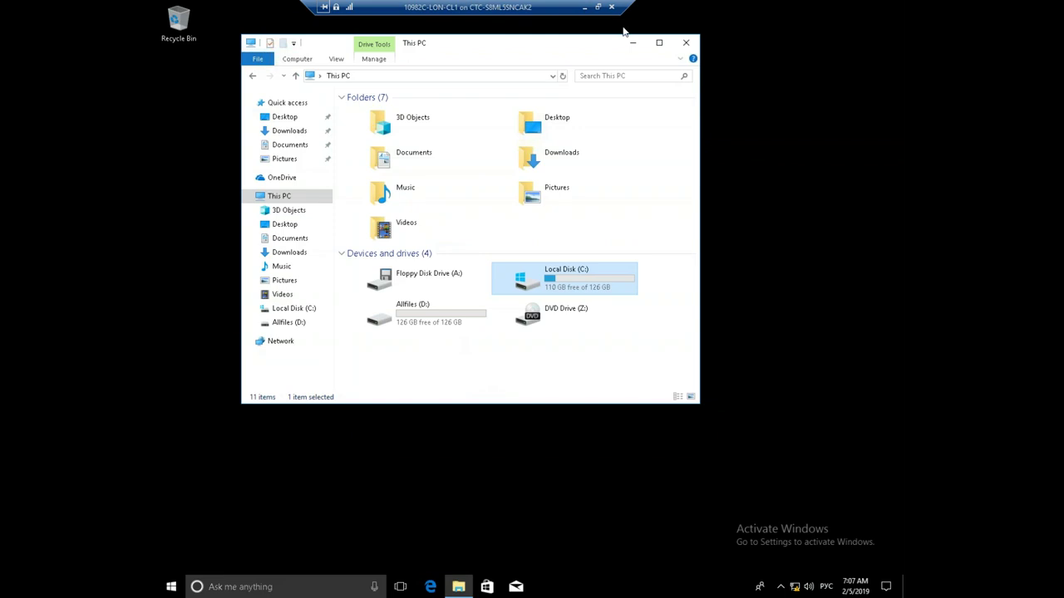
click(687, 44)
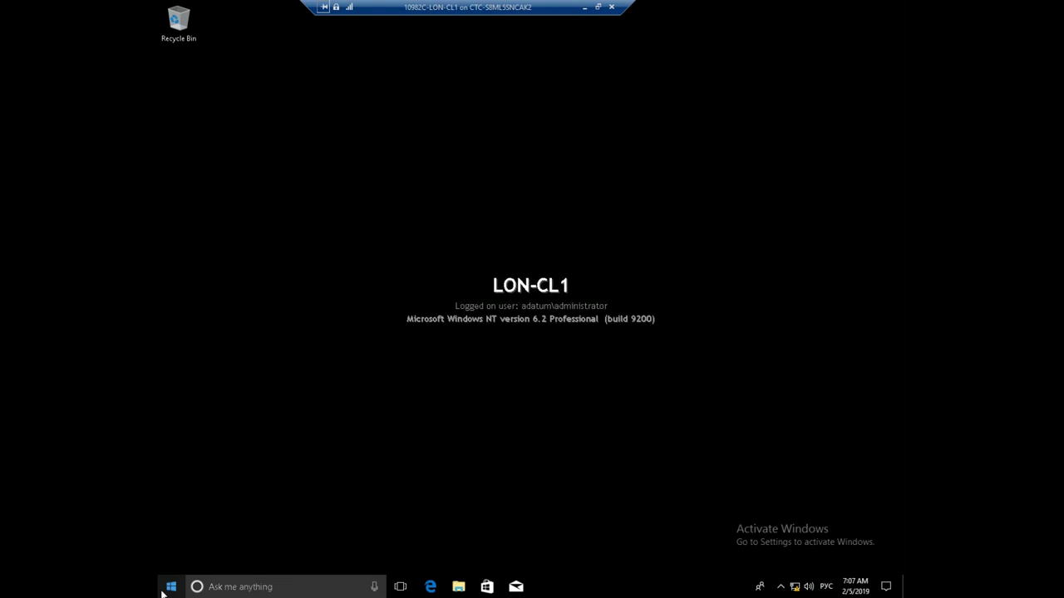
In the Run box, switch input to English (United States) and run gpedit.msc
right_click(163, 590)
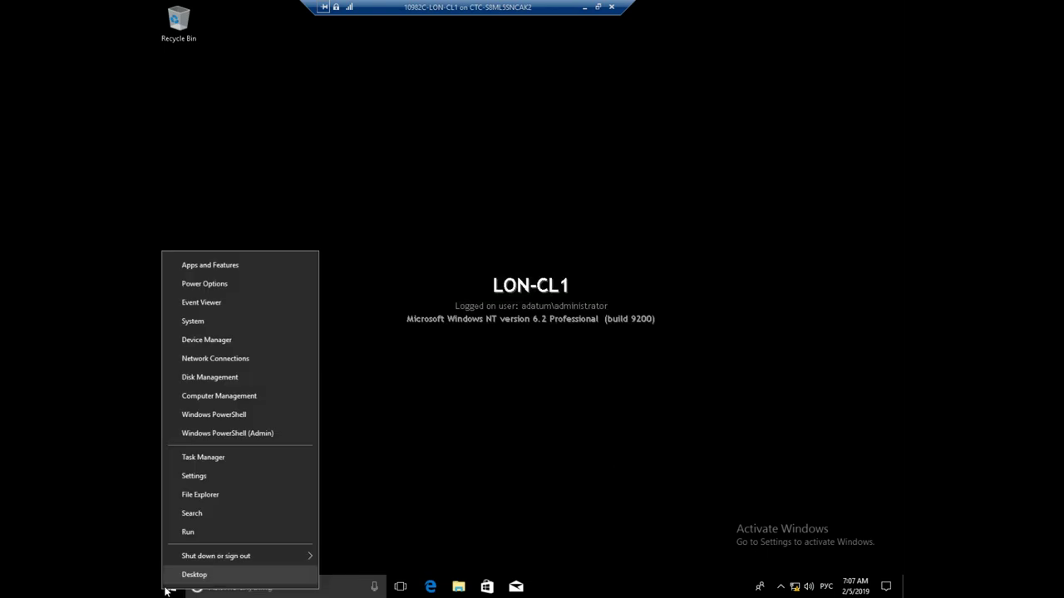
click(194, 529)
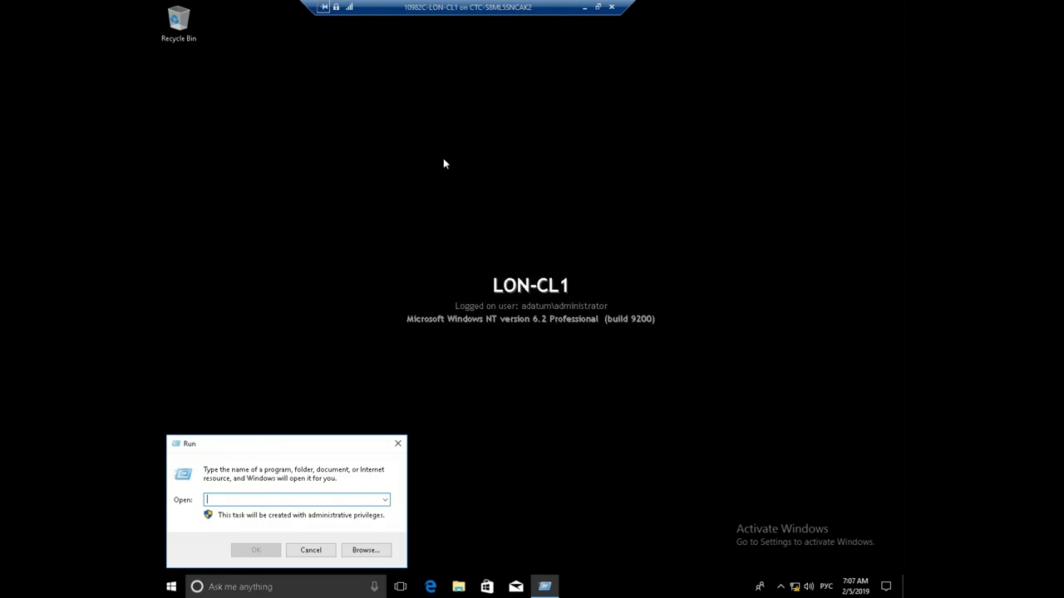
text(rs)
key(BackSpace)
key(BackSpace)
key(alt+shift)
click(826, 586)
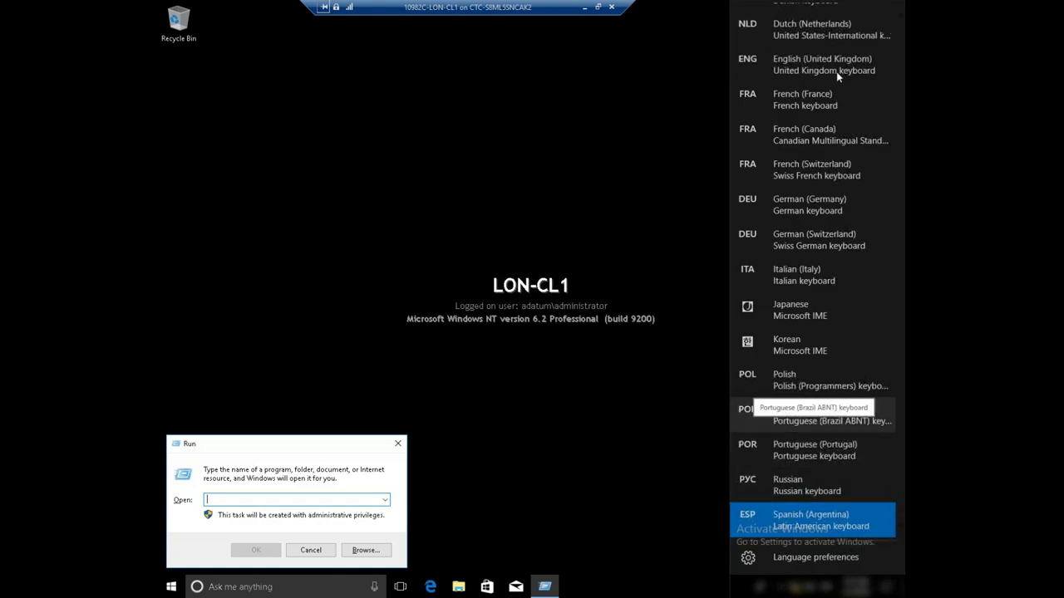
click(829, 332)
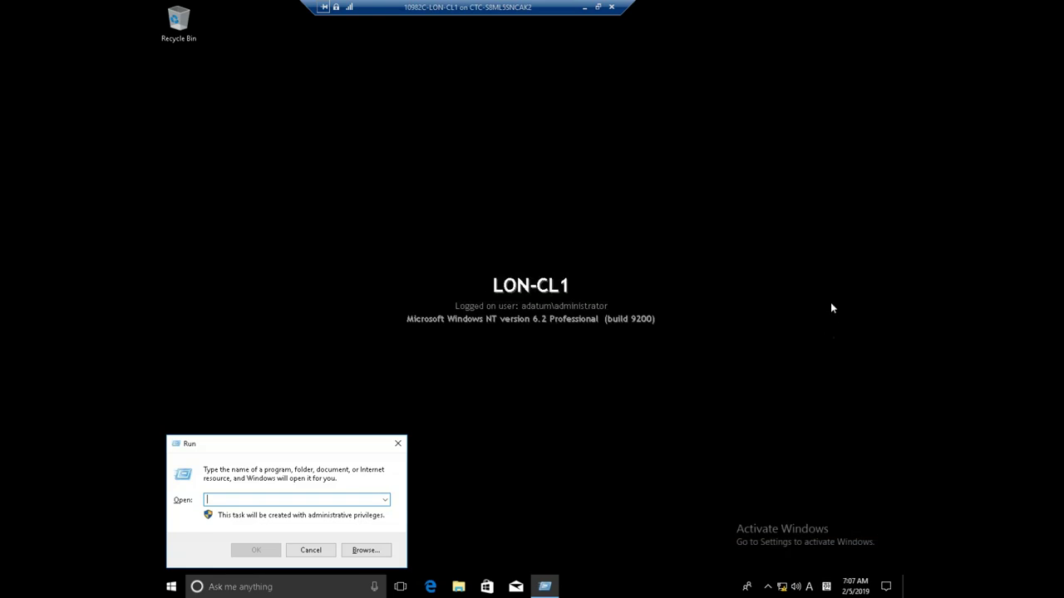
click(826, 587)
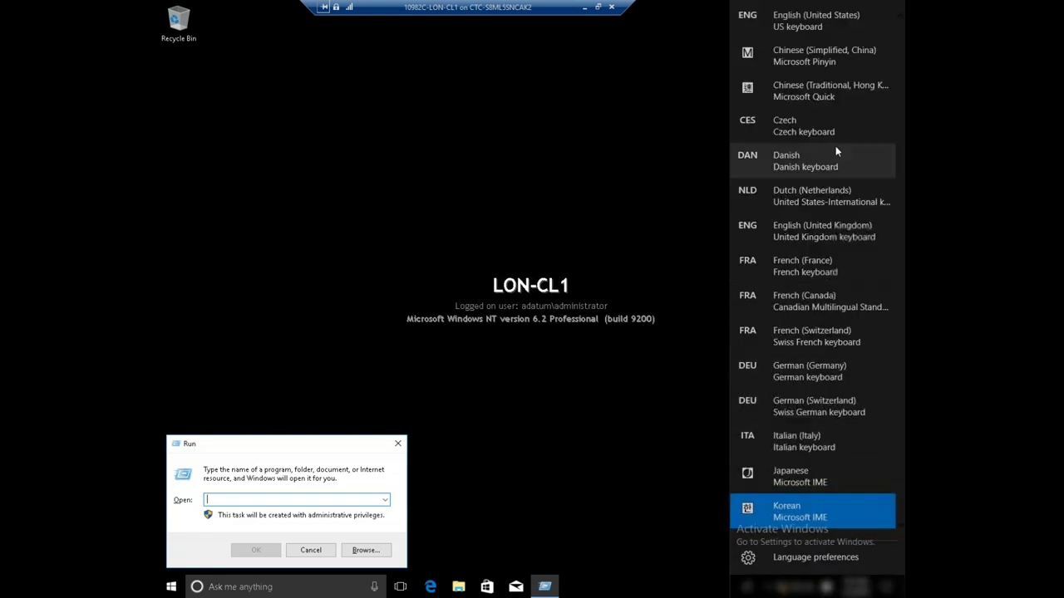
click(808, 24)
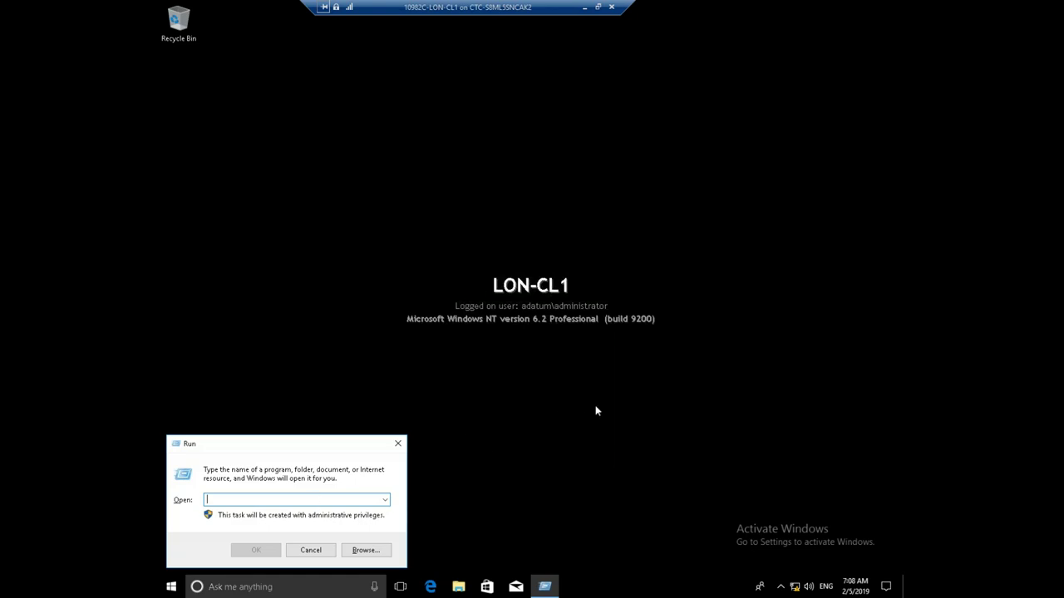
text(gp)
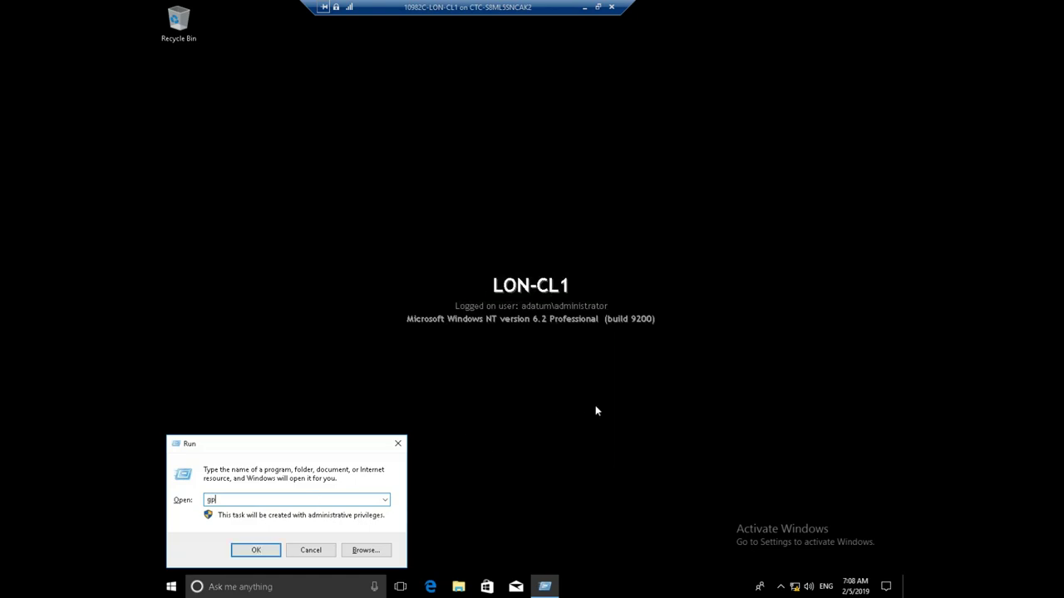
text(edit.msc)
key(Return)
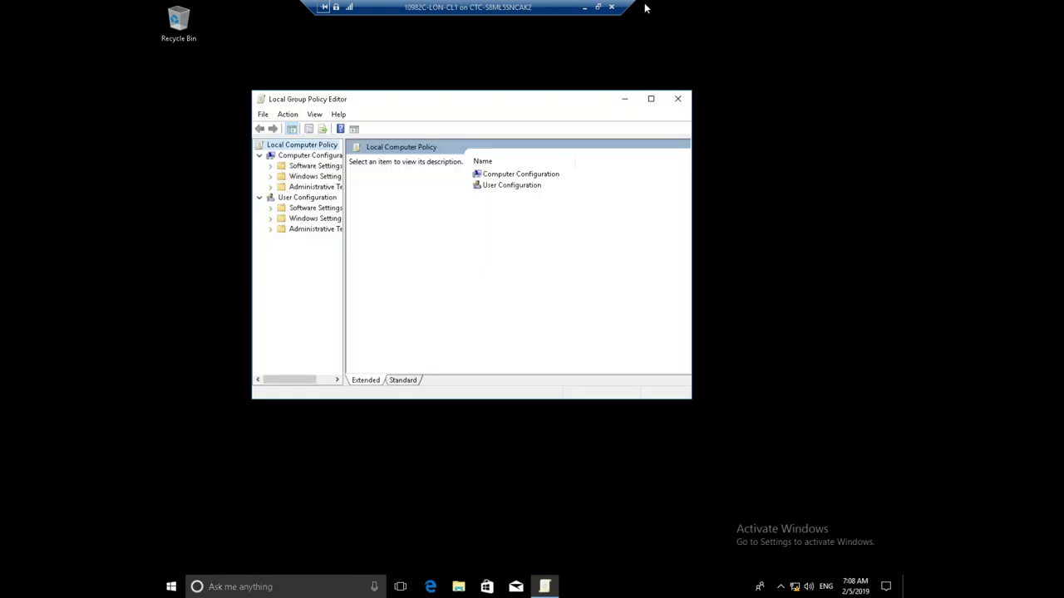
Maximise the editor and navigate to Administrative Templates > Windows Components > BitLocker Drive Encryption
click(651, 99)
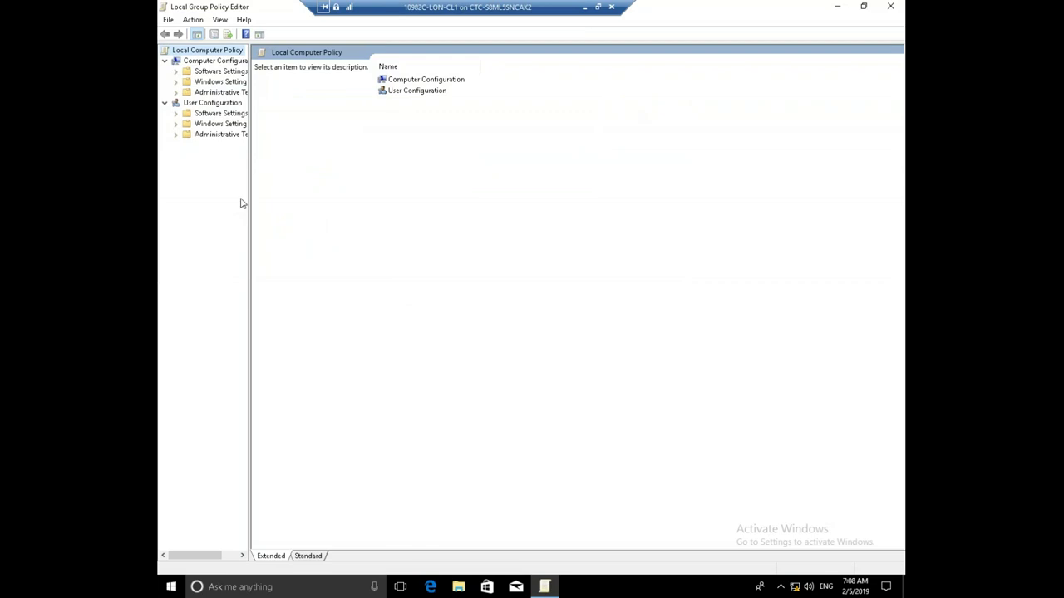
drag(252, 204, 318, 212)
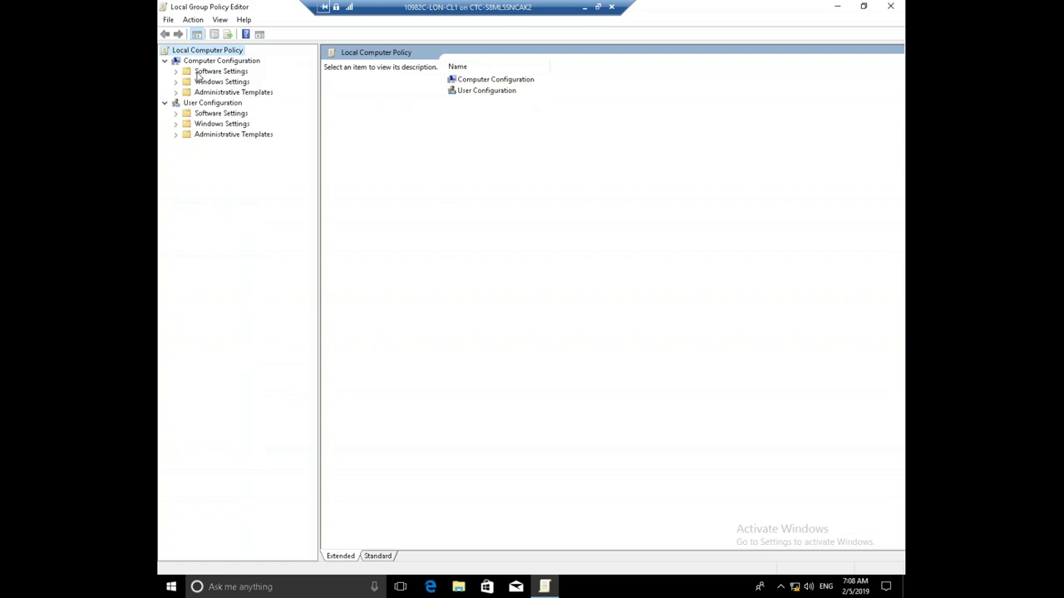
click(175, 92)
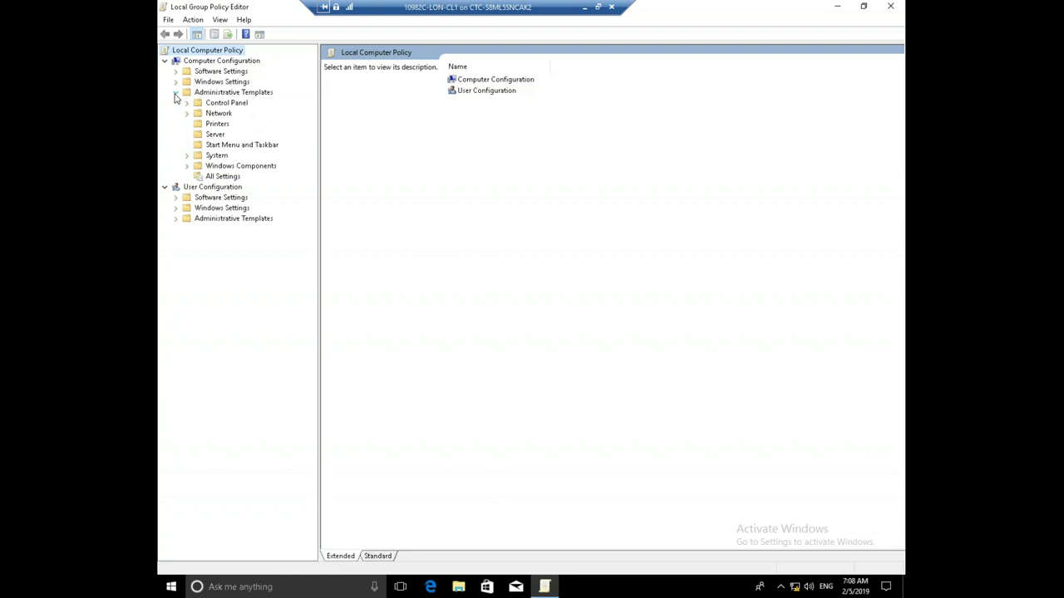
click(187, 166)
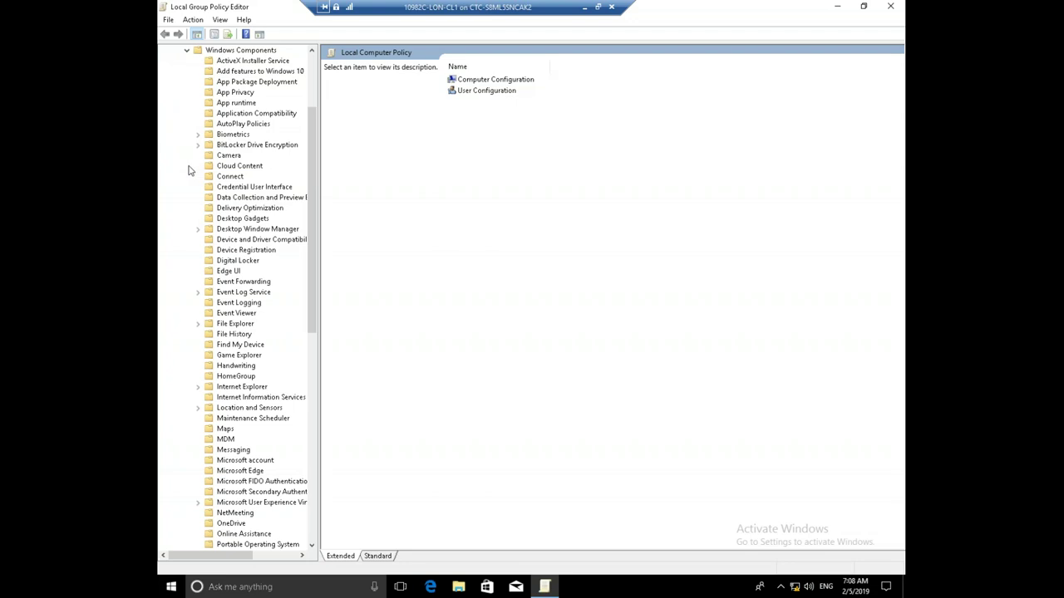
drag(322, 384, 339, 391)
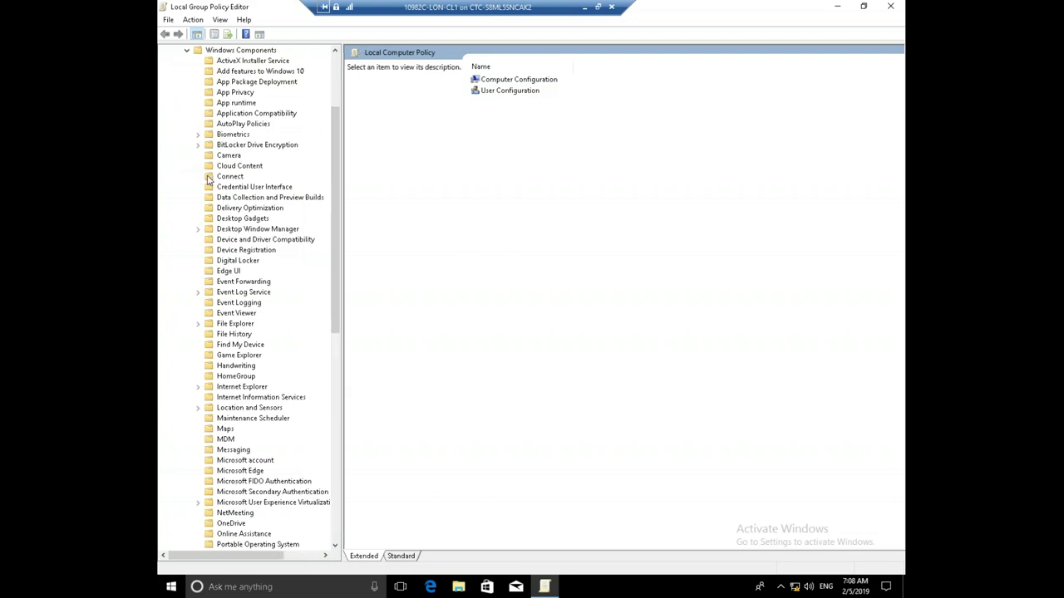
click(233, 147)
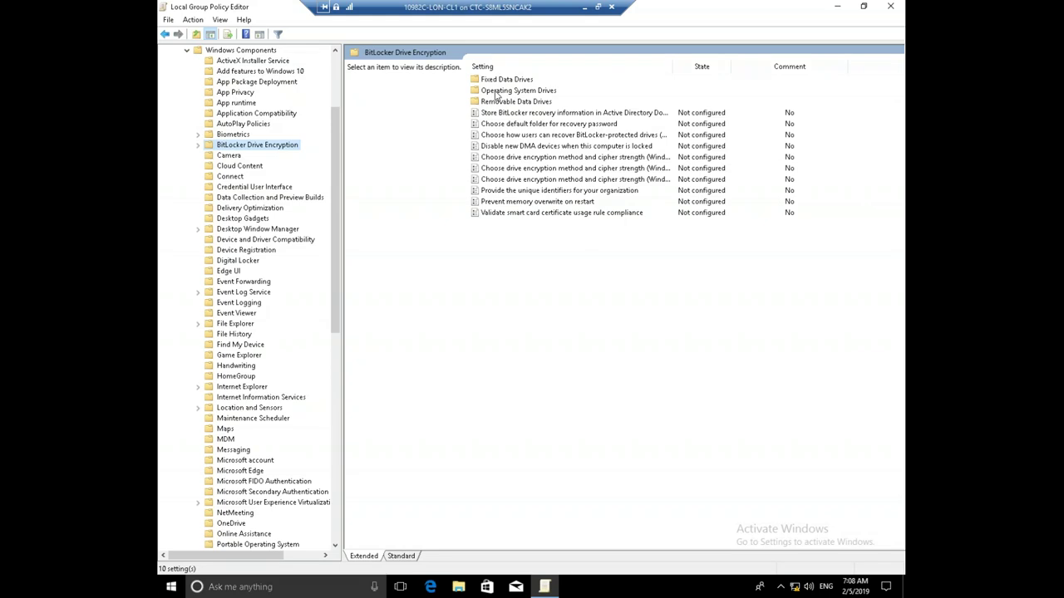
Open Operating System Drives and select Require additional authentication at startup to read its description
double_click(496, 92)
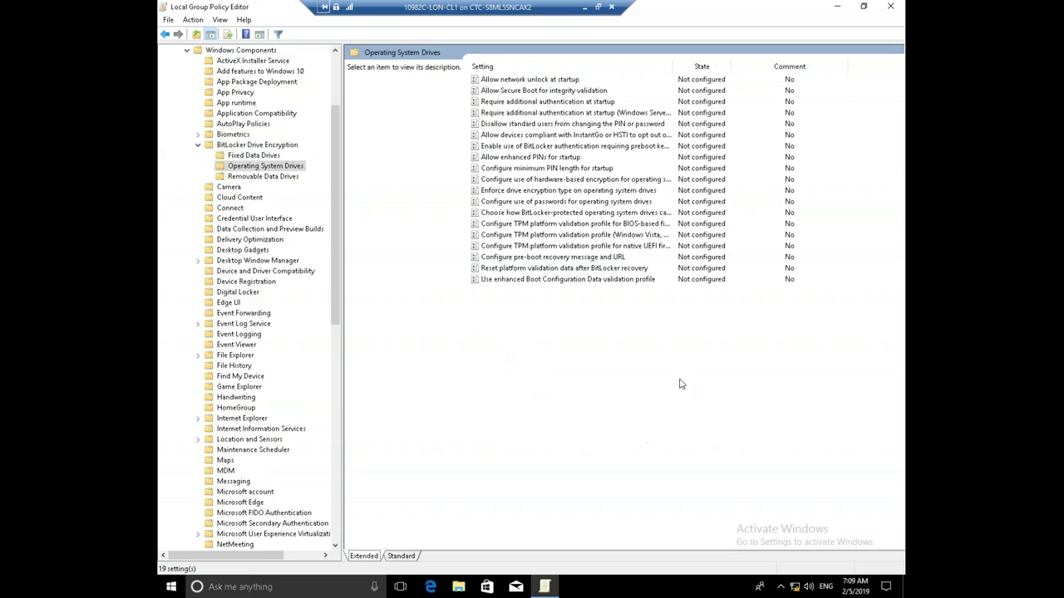
click(581, 103)
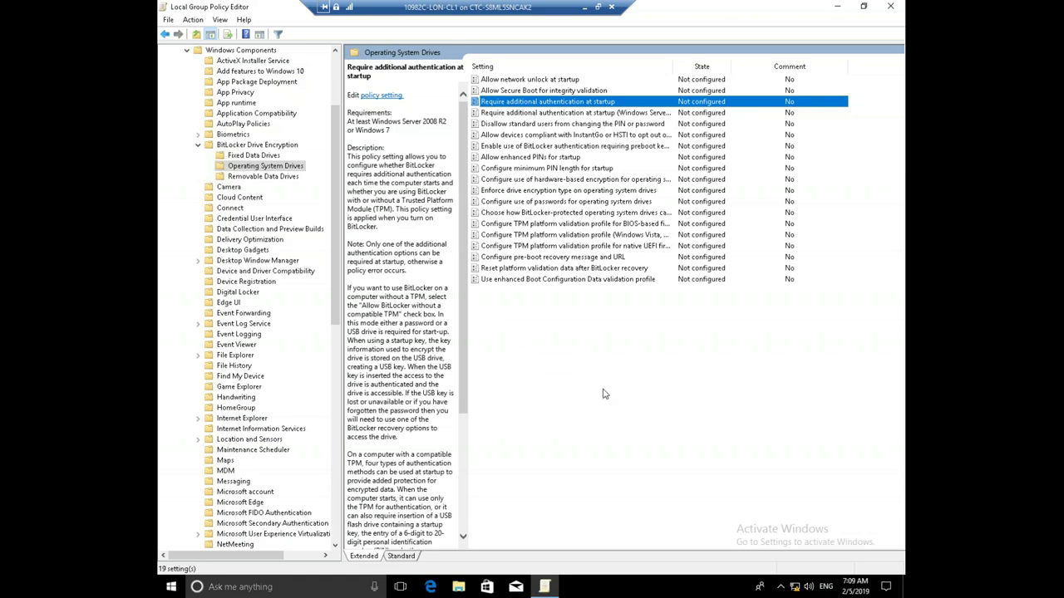
Enable Require additional authentication at startup, keeping BitLocker allowed without a compatible TPM, then close the editor
key(Return)
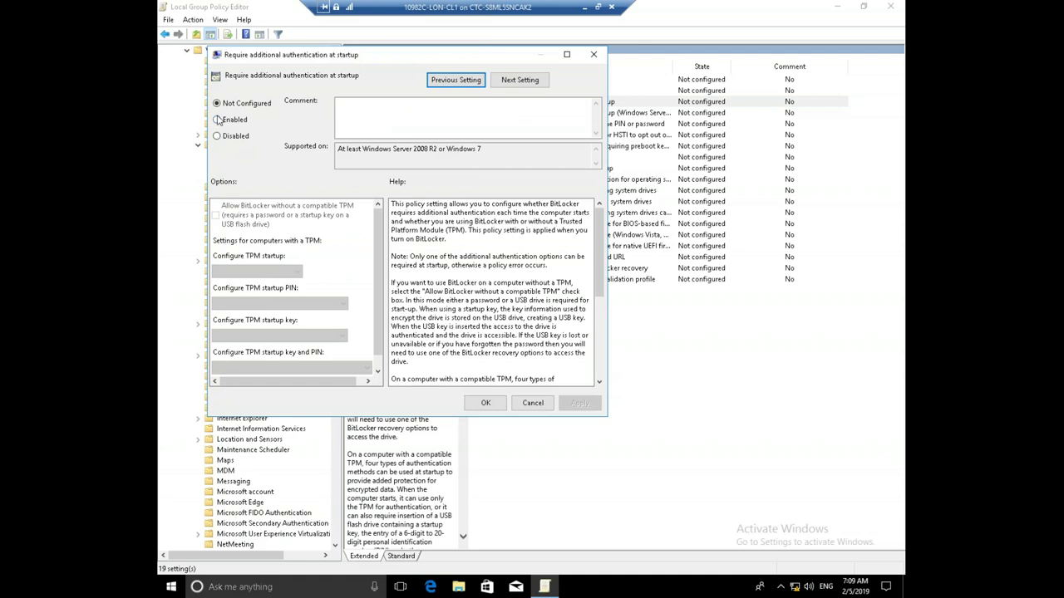
click(217, 119)
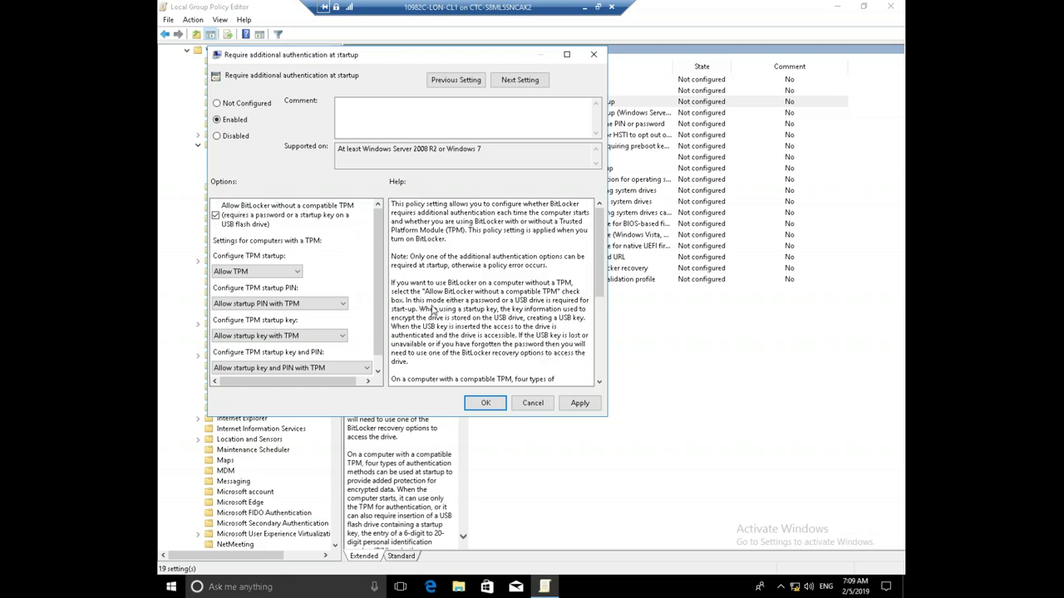
click(486, 406)
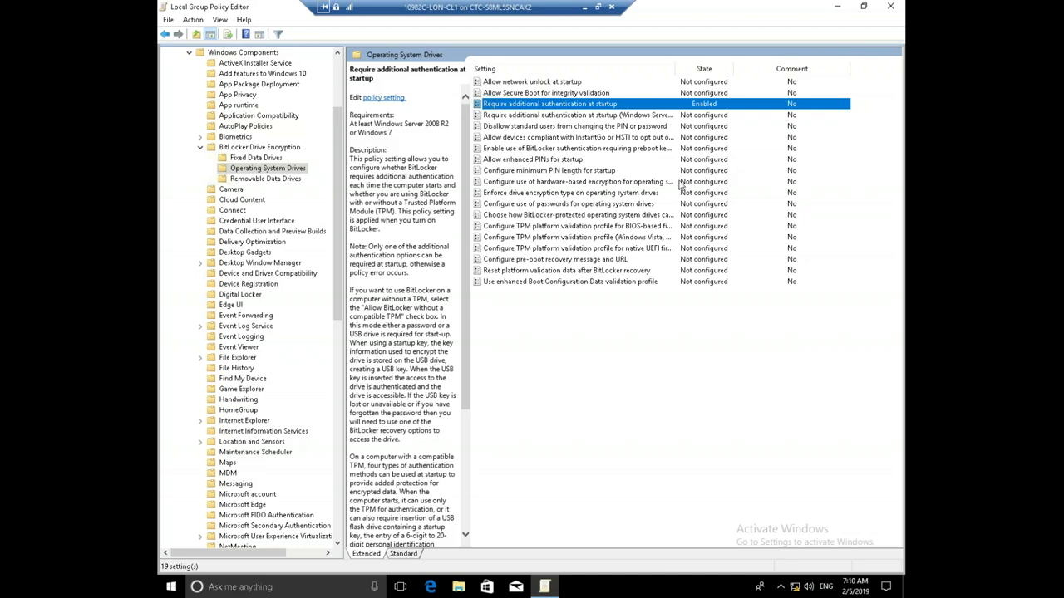
click(890, 7)
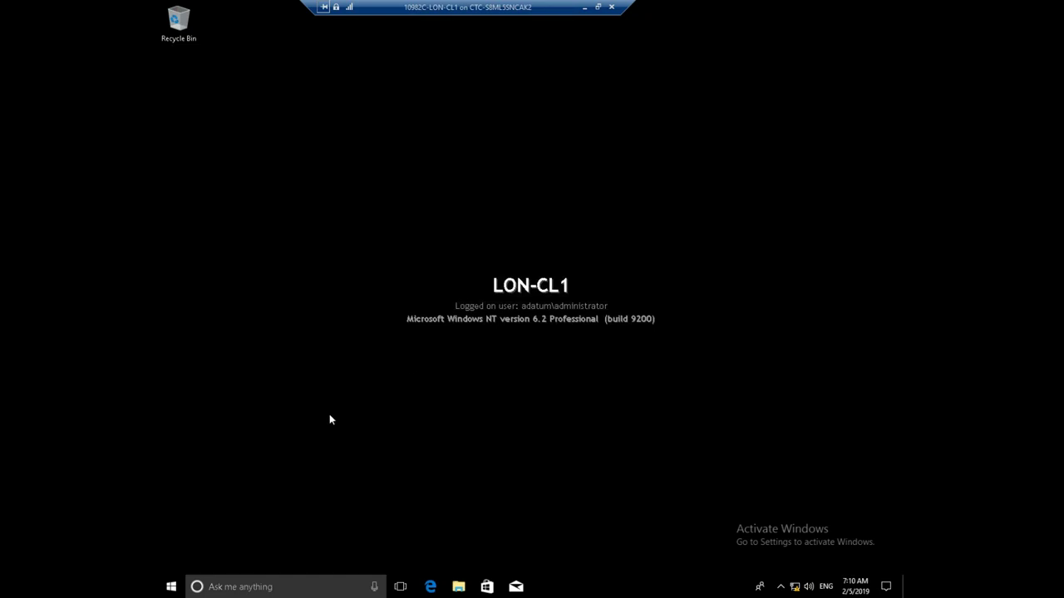
Run gpupdate /force in an administrator PowerShell to refresh computer and user policy
right_click(166, 588)
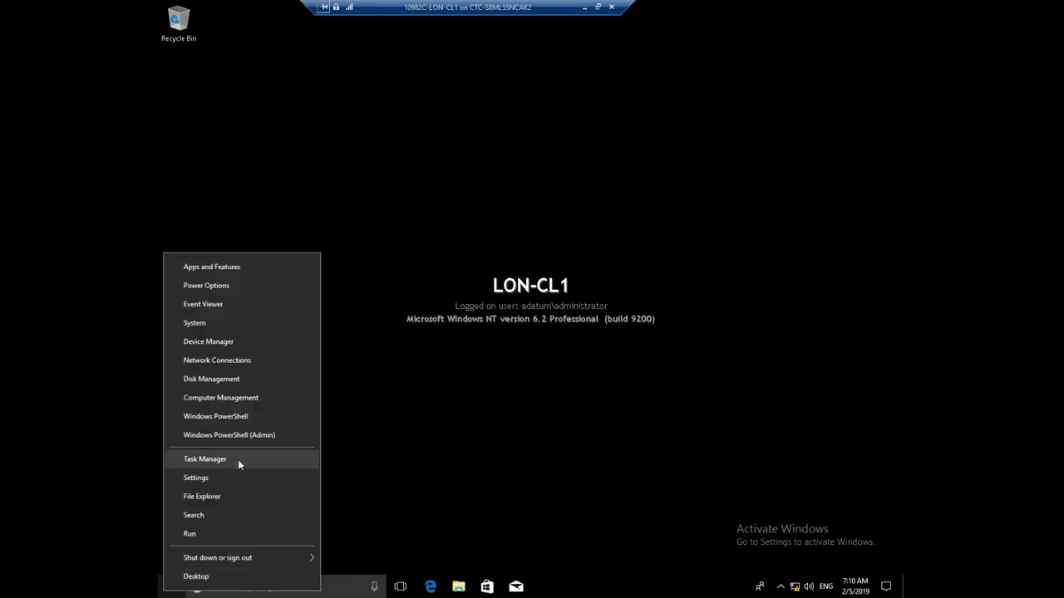
click(239, 438)
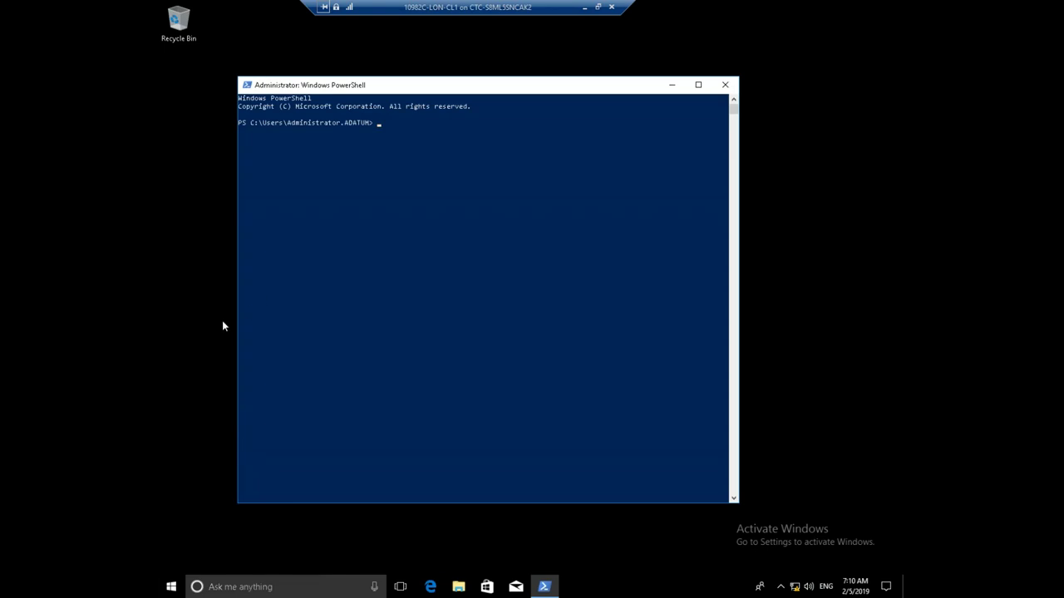
text(gpupdate /force)
key(Return)
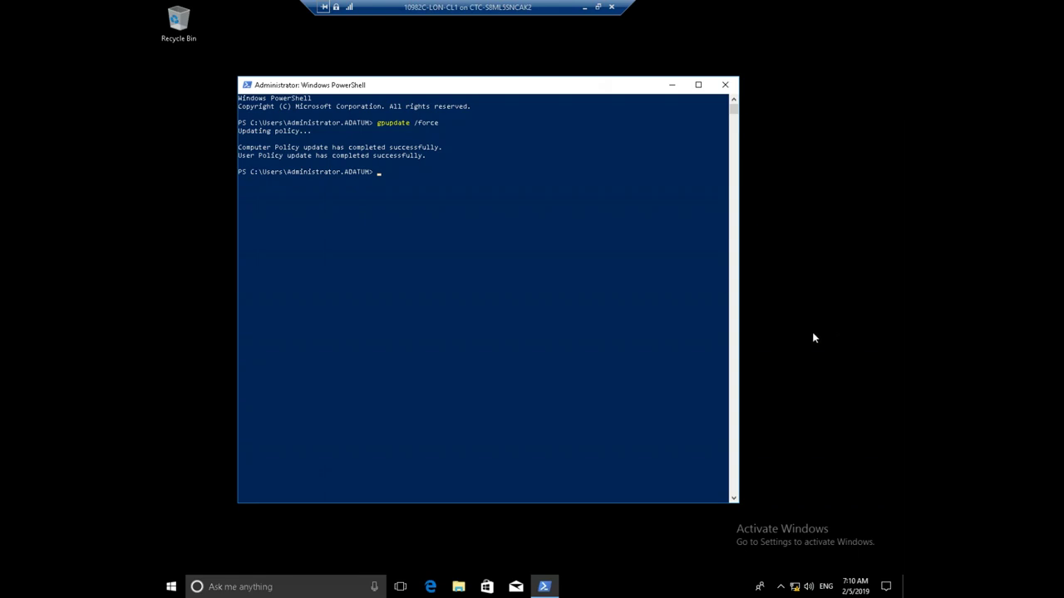
Run gpresult, check that Local Group Policy is applied, then close PowerShell
text(gpresult)
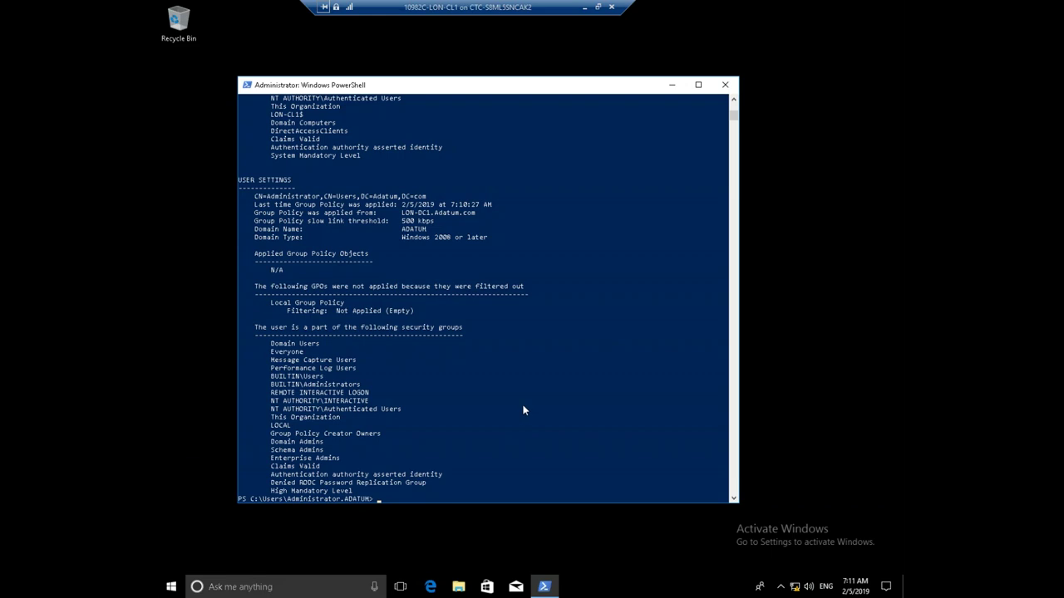
scroll(524, 409, up, 8)
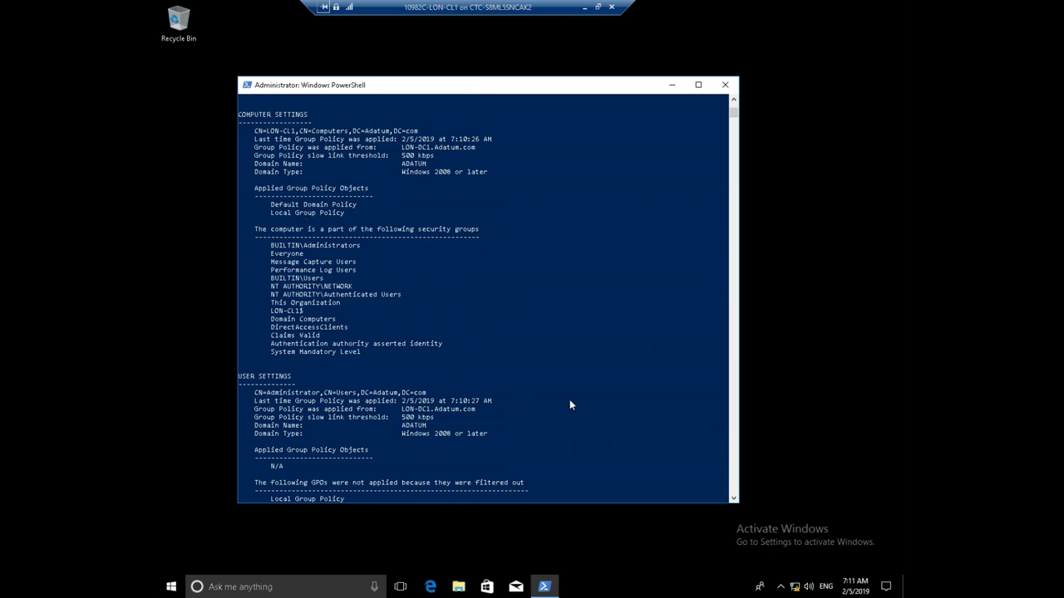
click(734, 88)
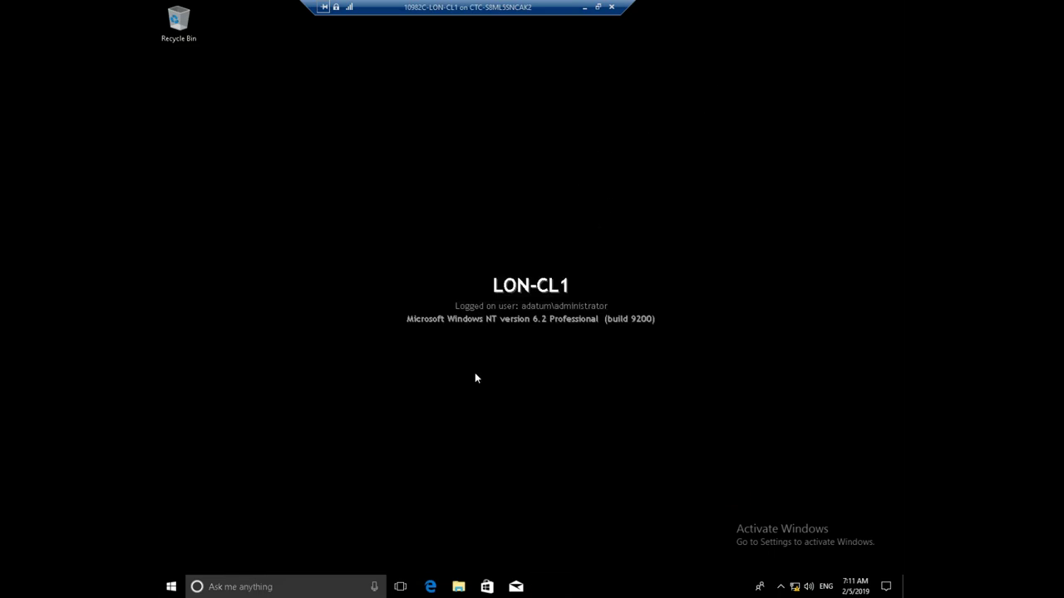
Open File Explorer on This PC and select Floppy Disk Drive (A:)
click(458, 587)
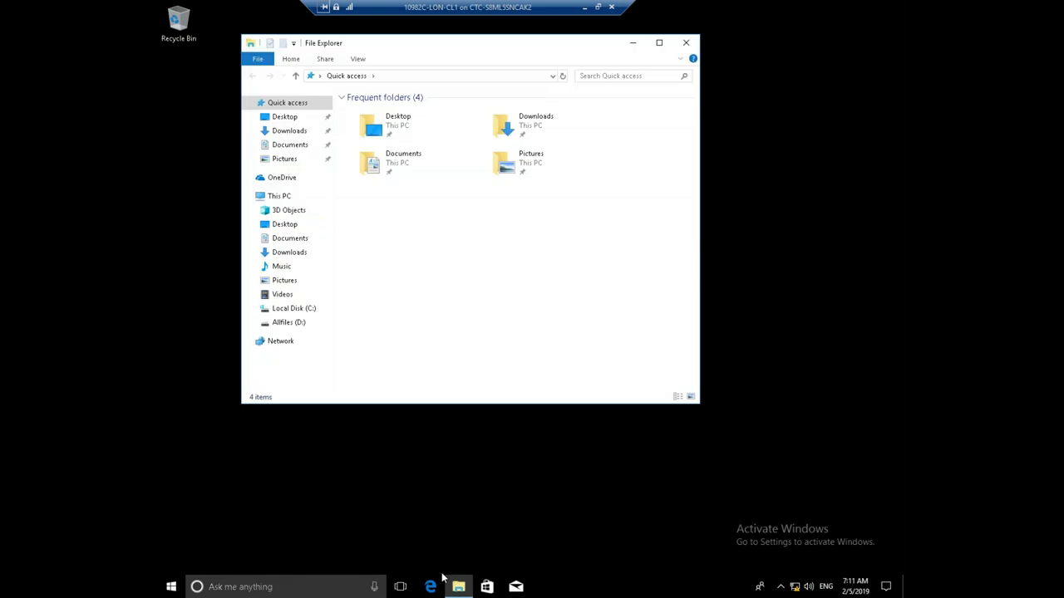
click(282, 198)
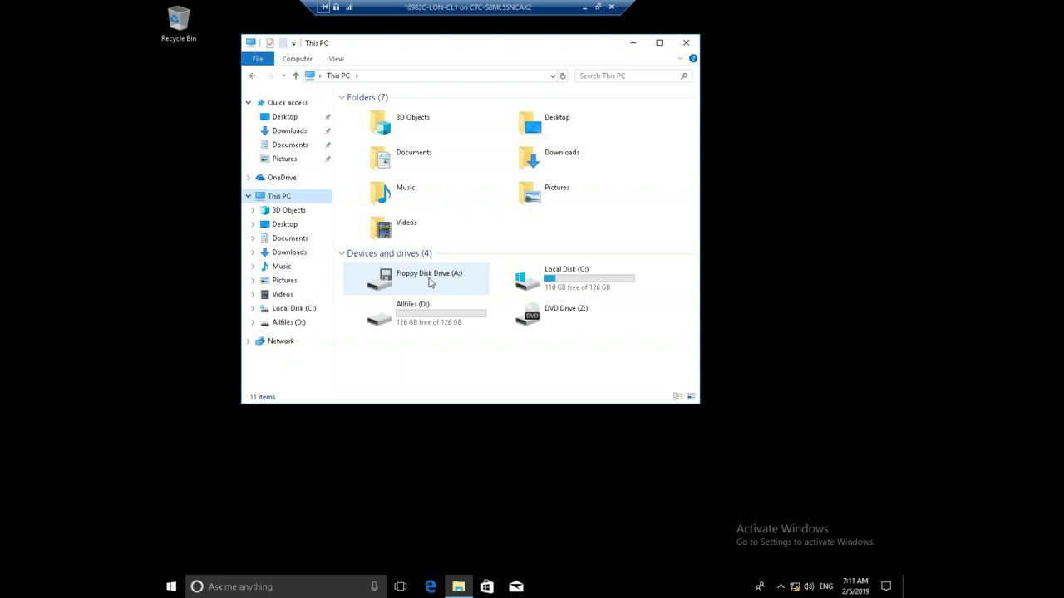
click(430, 283)
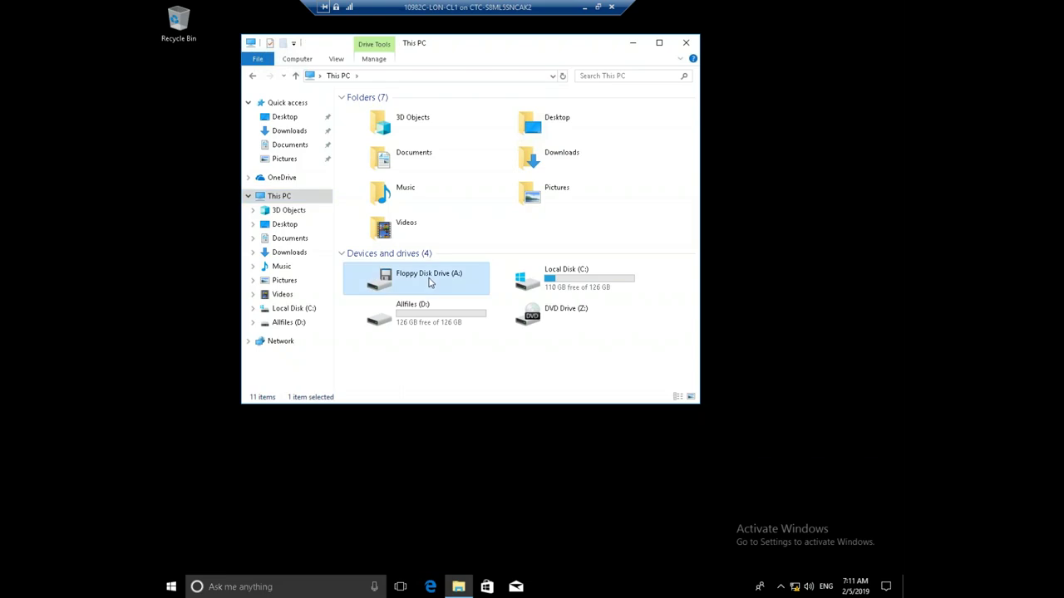
Quick-format Floppy Disk Drive (A:) as FAT with 512-byte units, accepting the erase warning
right_click(430, 282)
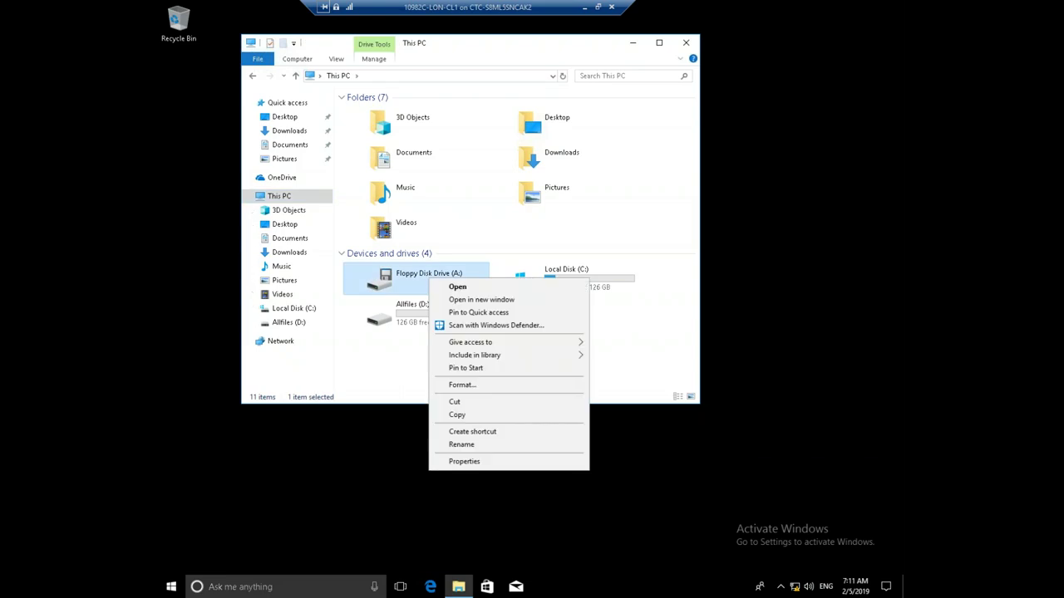
click(462, 386)
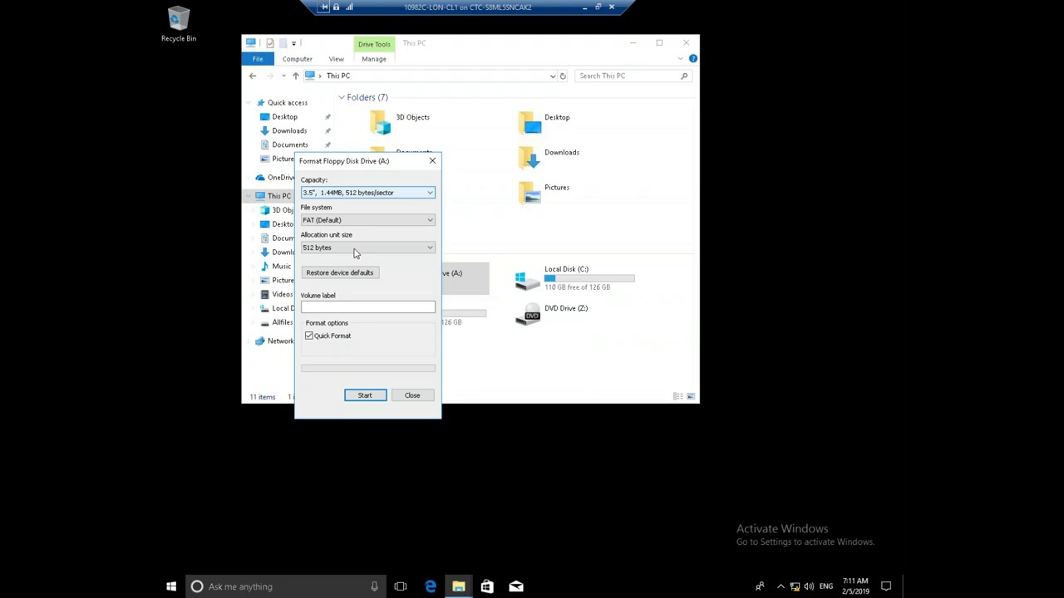
click(363, 396)
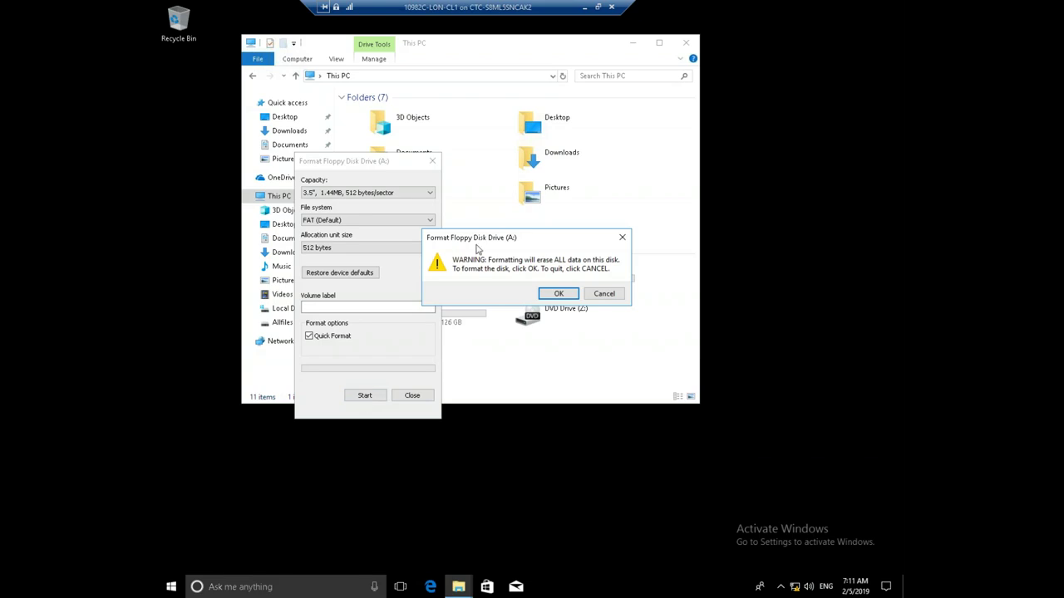
click(551, 294)
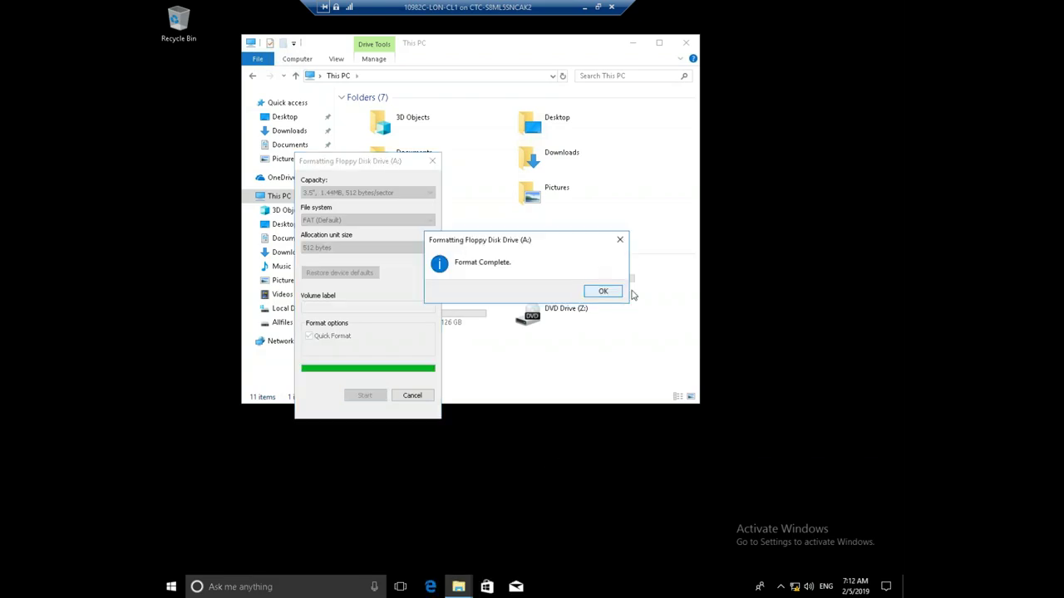
click(613, 292)
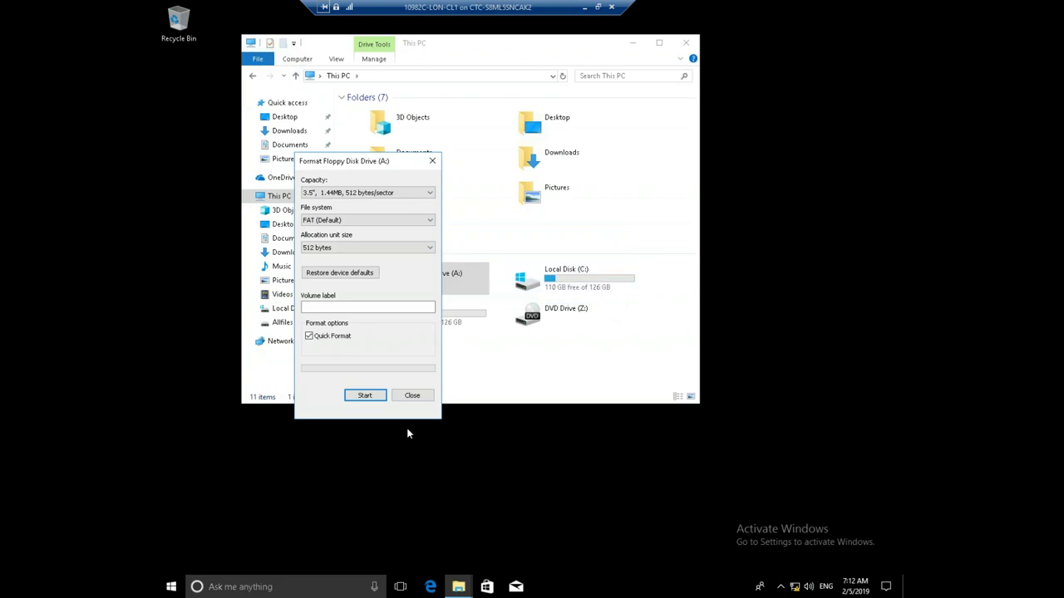
click(420, 395)
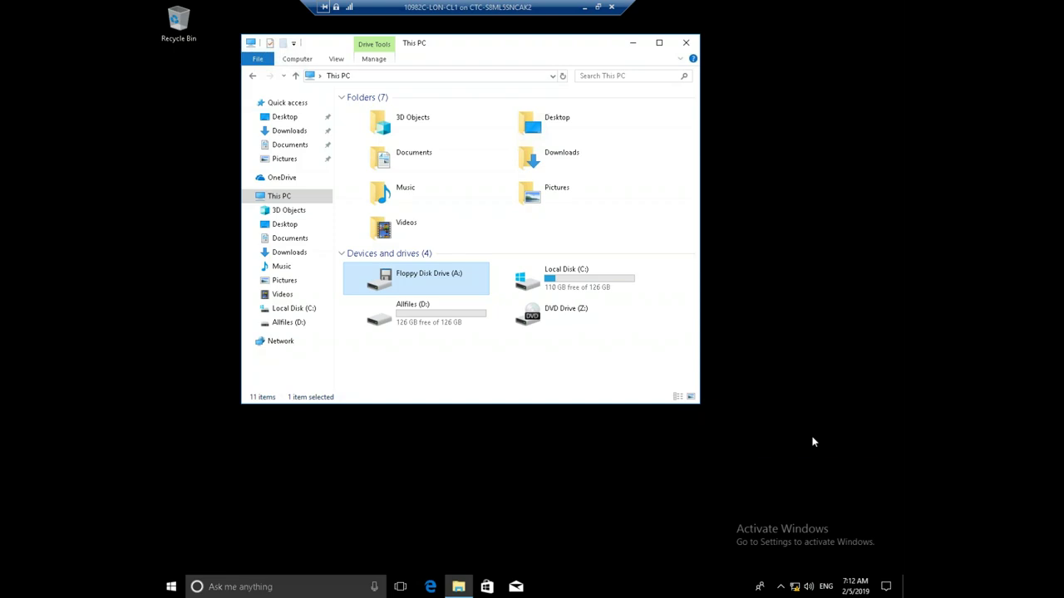
Launch Turn on BitLocker for Local Disk (C:) from its context menu
click(591, 277)
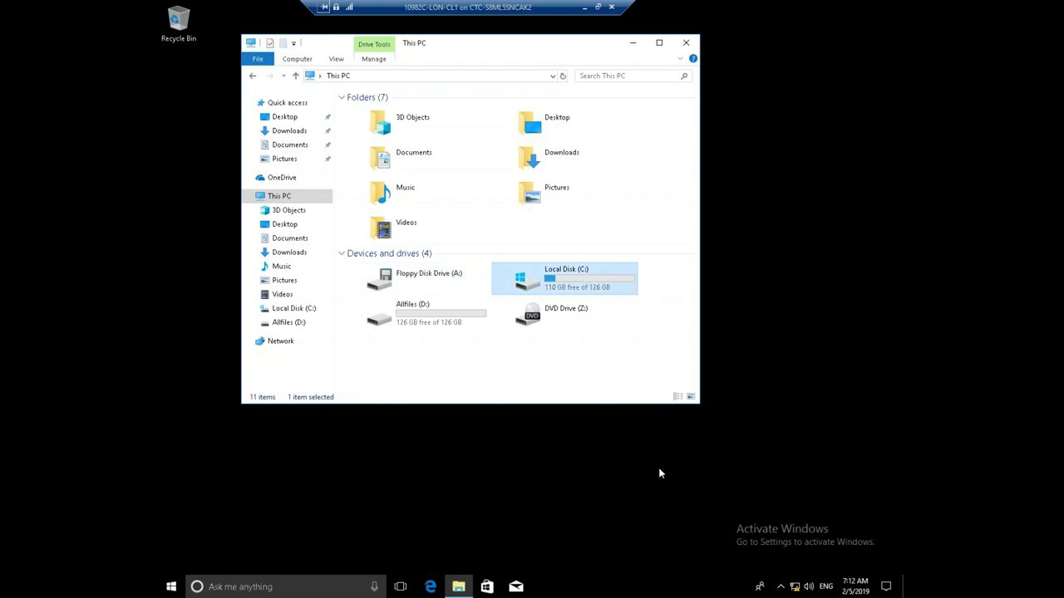
right_click(563, 281)
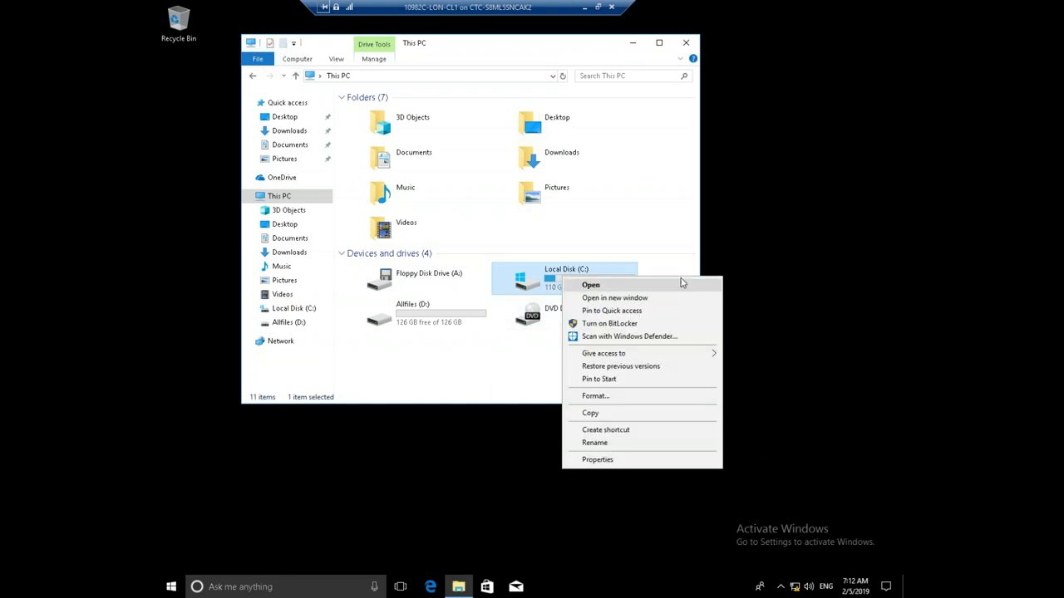
click(625, 329)
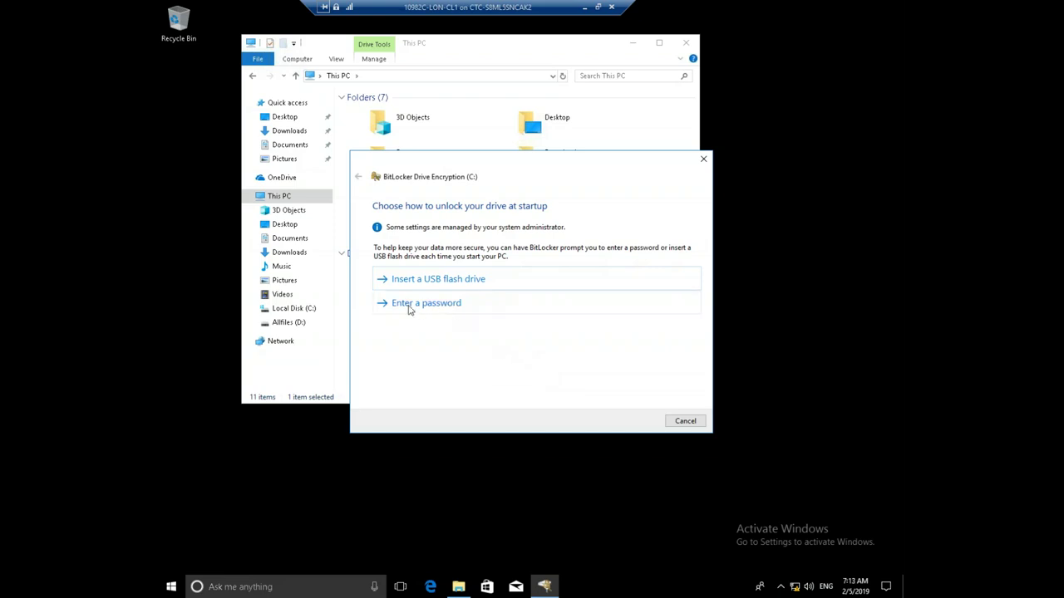
Choose password unlock for C:, enter and confirm the startup password, and continue
click(442, 304)
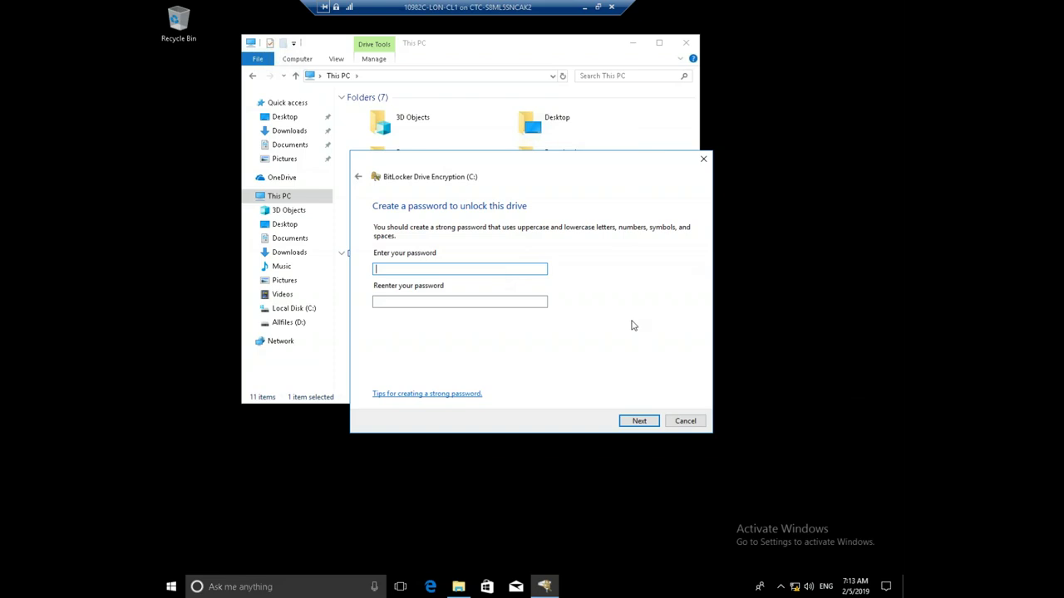
text(Pa$$w0rd)
key(Tab)
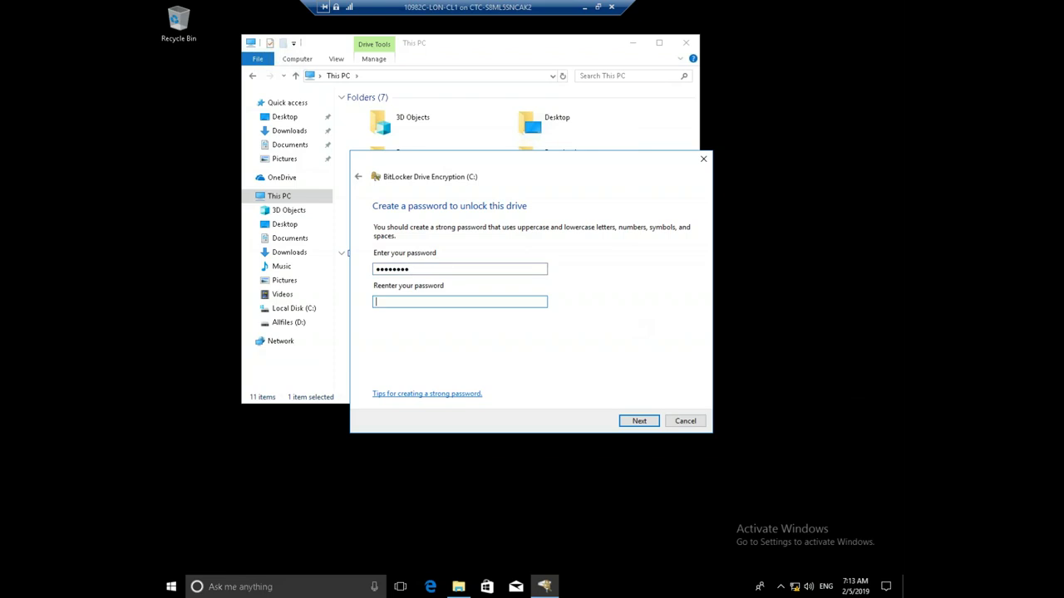
text(Pa$$w0rd)
click(625, 421)
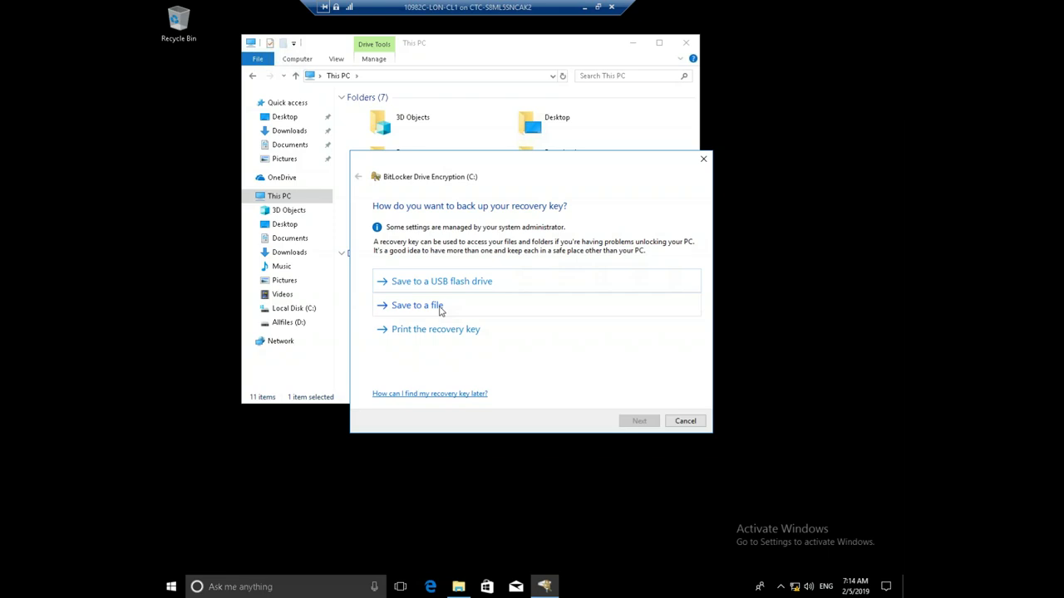
Choose Save to a file and store the recovery key text file on Floppy Disk Drive (A:)
click(440, 308)
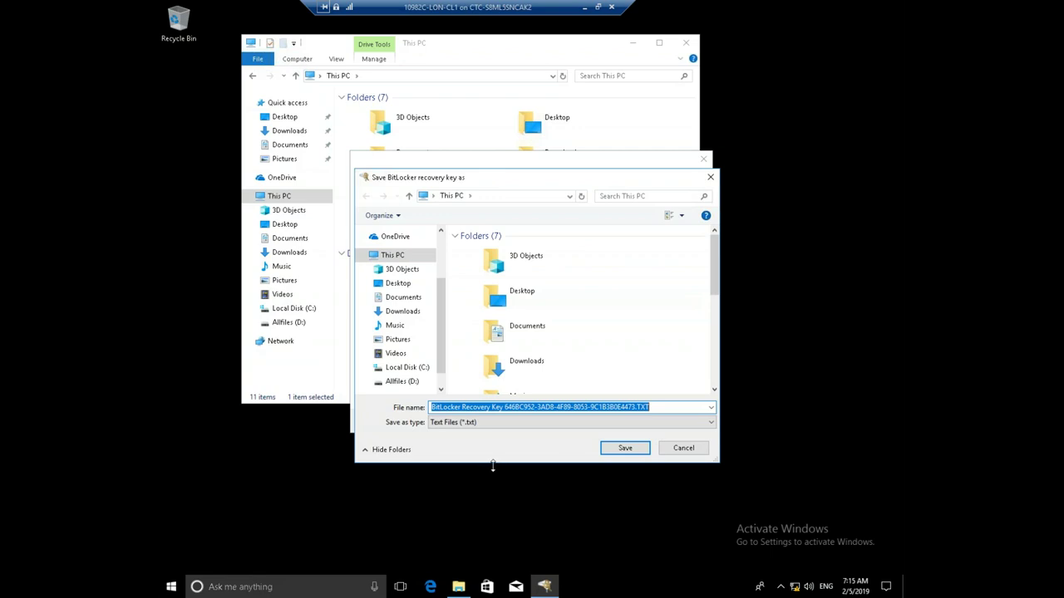
drag(716, 266, 719, 343)
click(526, 310)
click(617, 448)
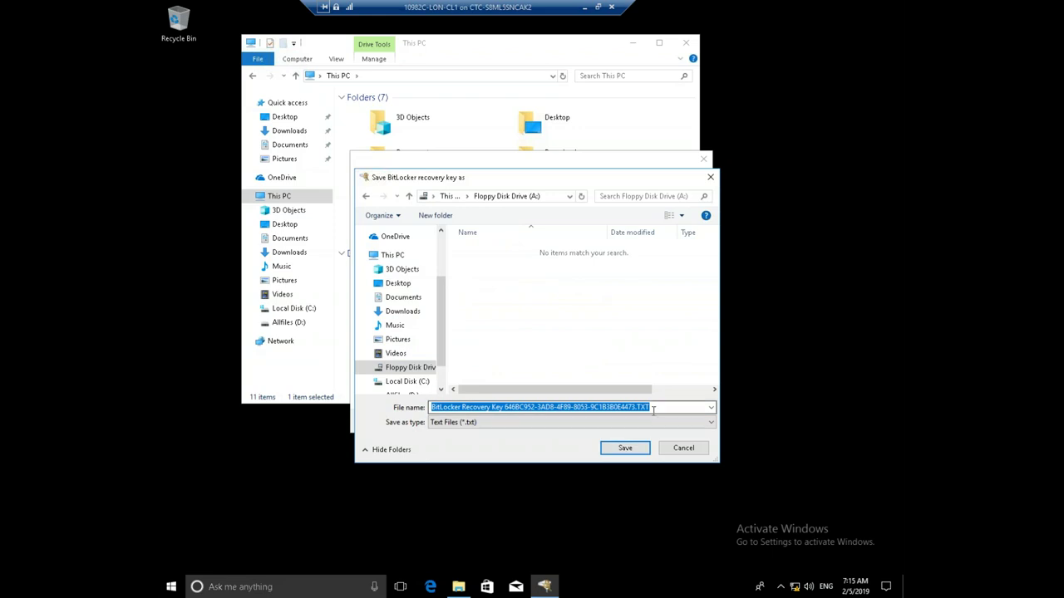
click(630, 451)
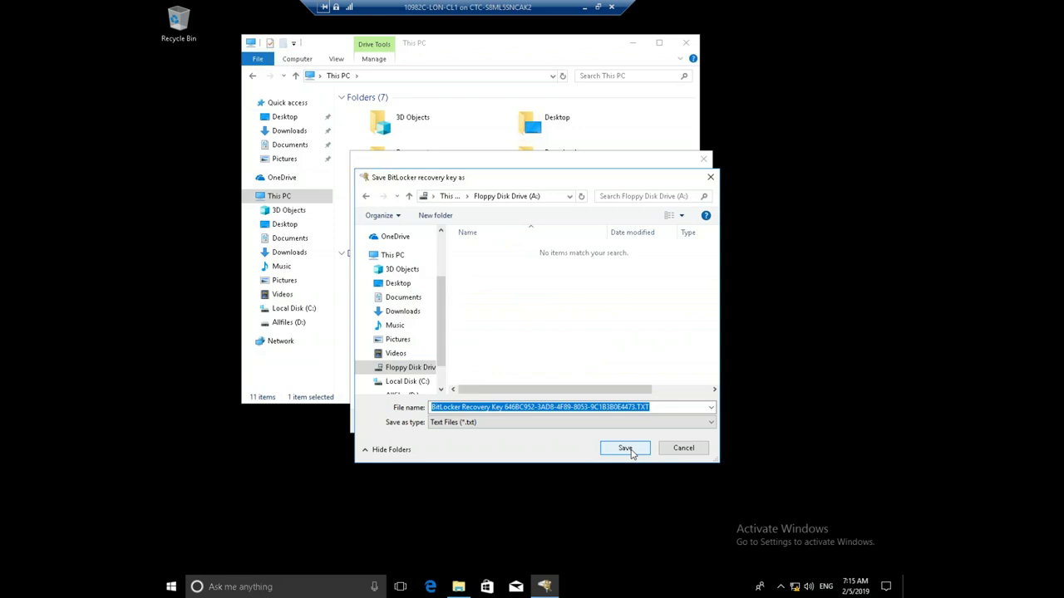
click(625, 449)
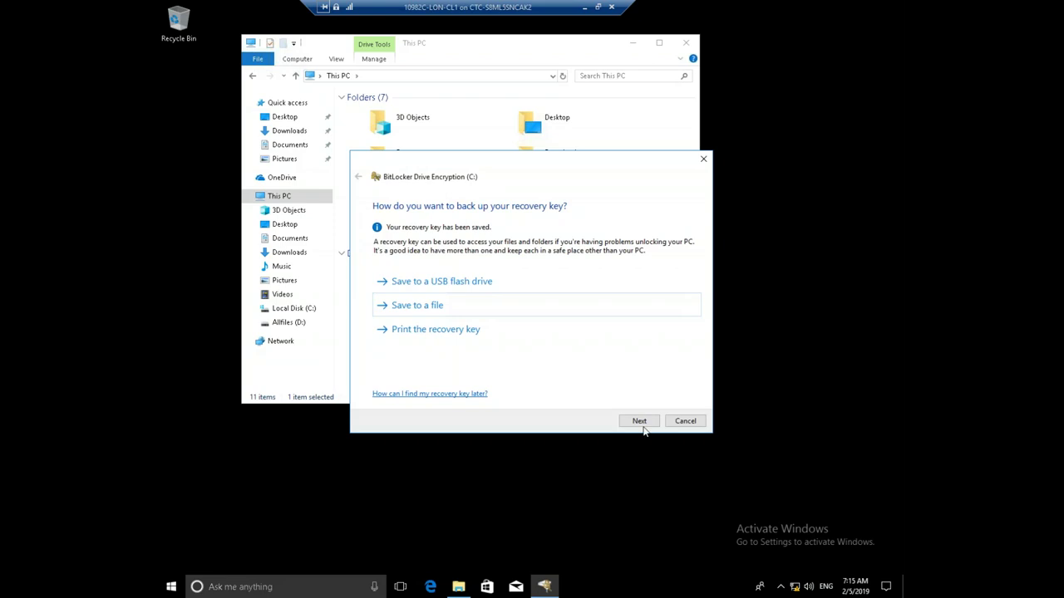
Keep New encryption mode and advance to the ready-to-encrypt page with system check on
click(641, 422)
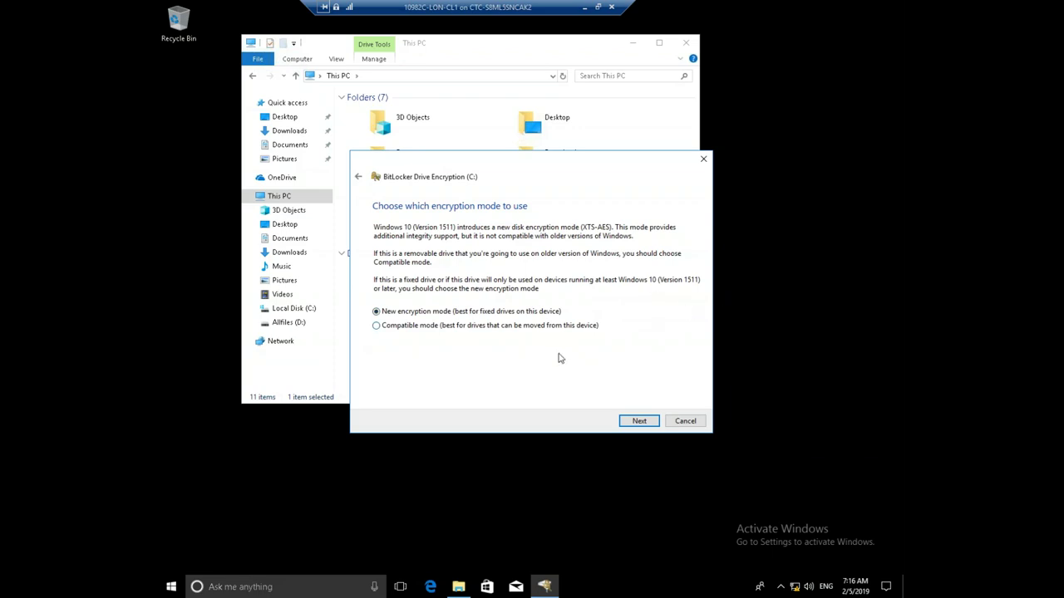
click(650, 423)
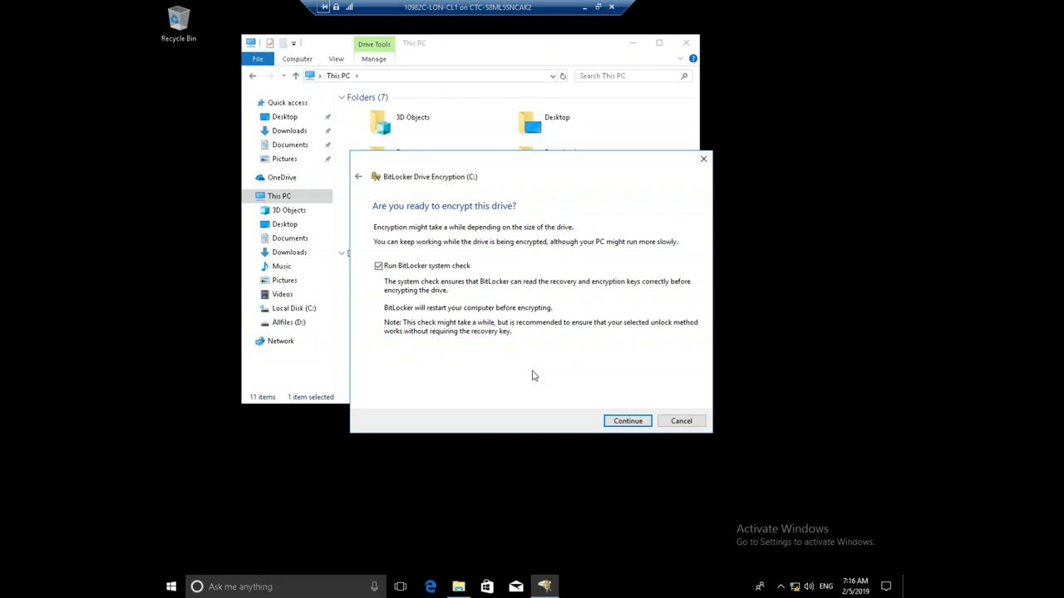
Start encrypting C: and bring up the restart-required prompt from the encryption notification
click(628, 421)
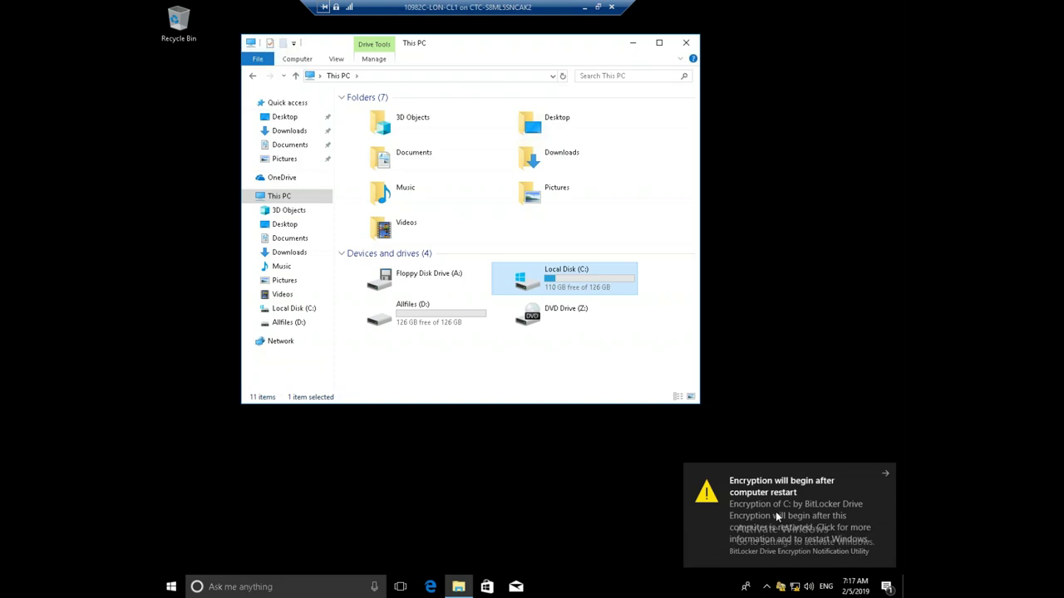
click(775, 511)
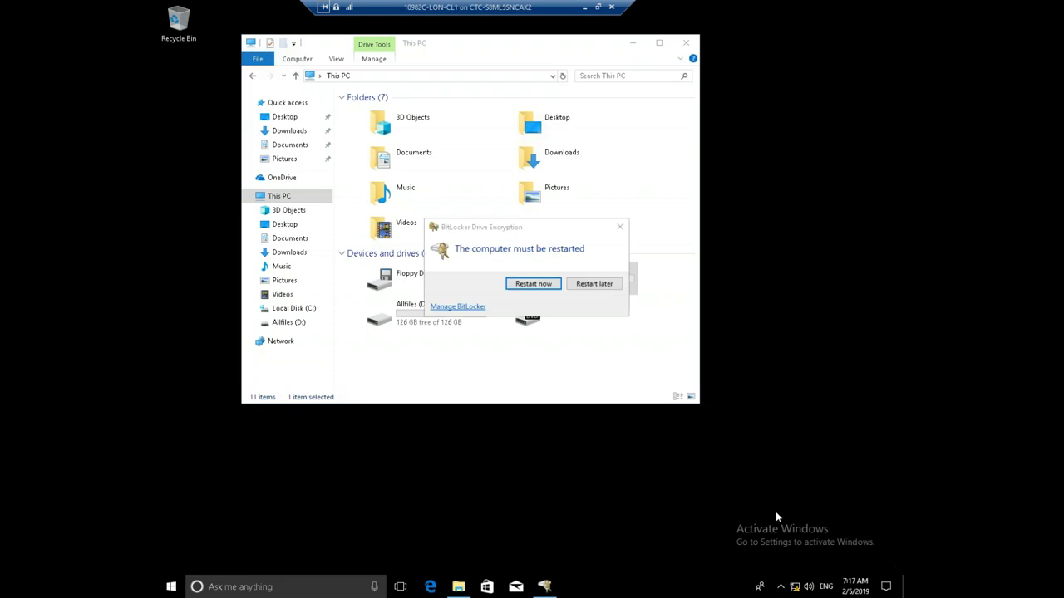
drag(478, 231, 488, 110)
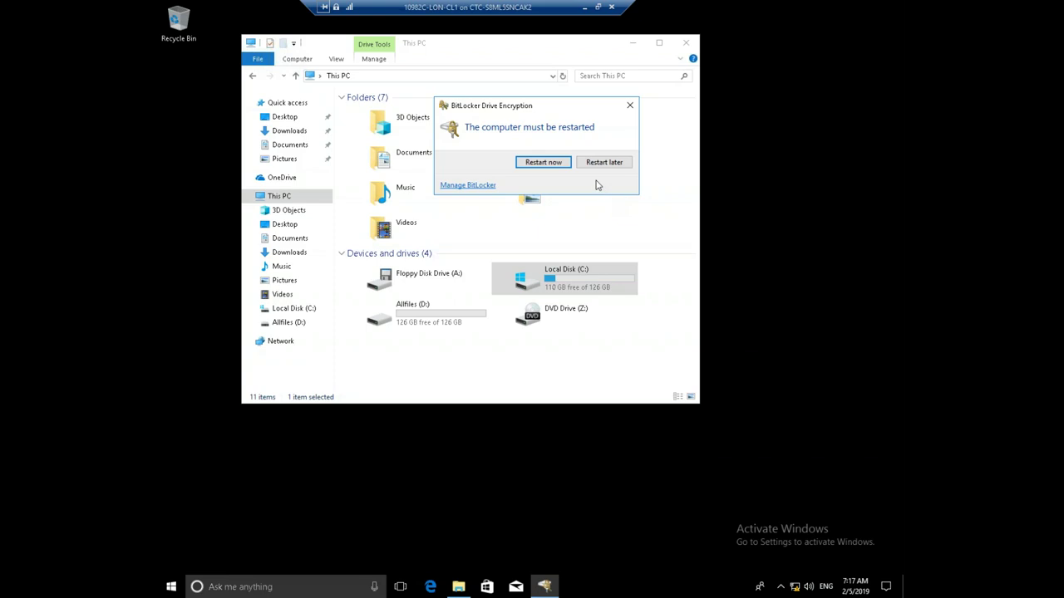
Choose Restart now so LON-CL1 reboots to the BitLocker pre-boot password screen
click(542, 162)
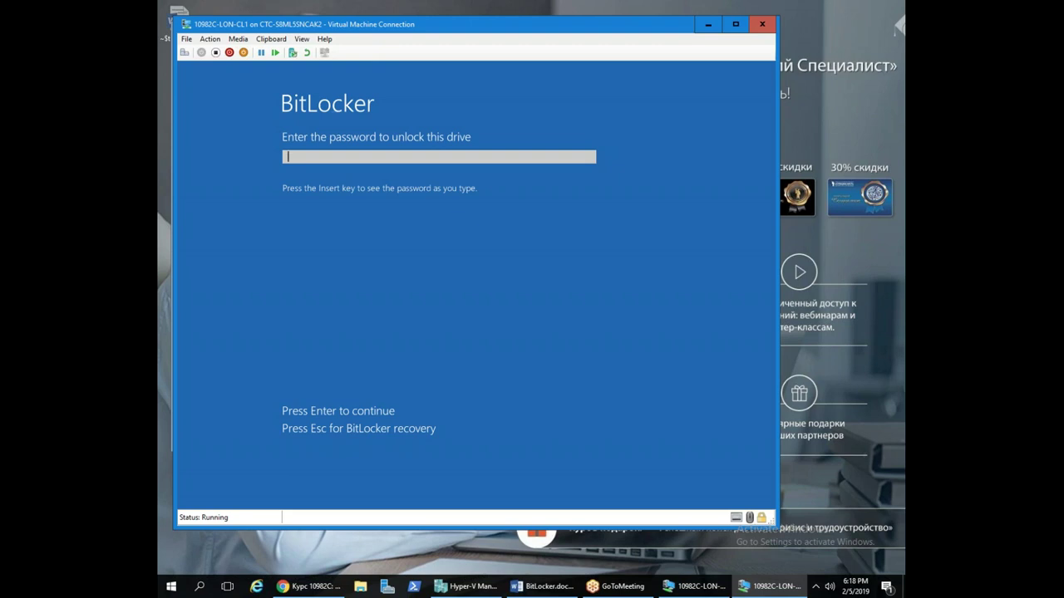
Unlock LON-CL1's drive at the pre-boot prompt by entering the new BitLocker password
text(a55w0rd)
key(Return)
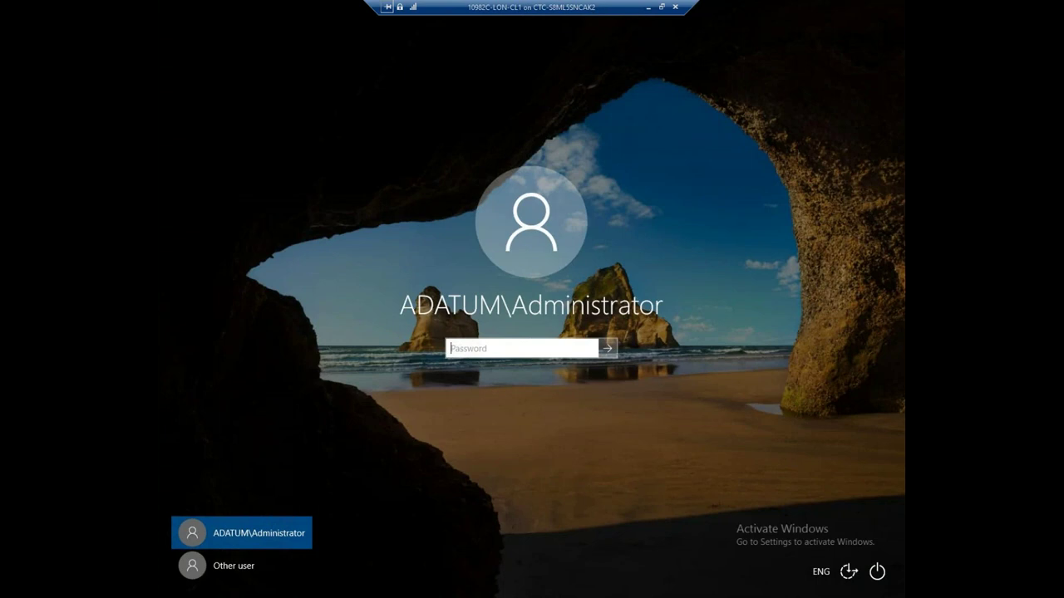
Log on to LON-CL1 as the domain administrator by entering the administrator password
drag(575, 10, 500, 13)
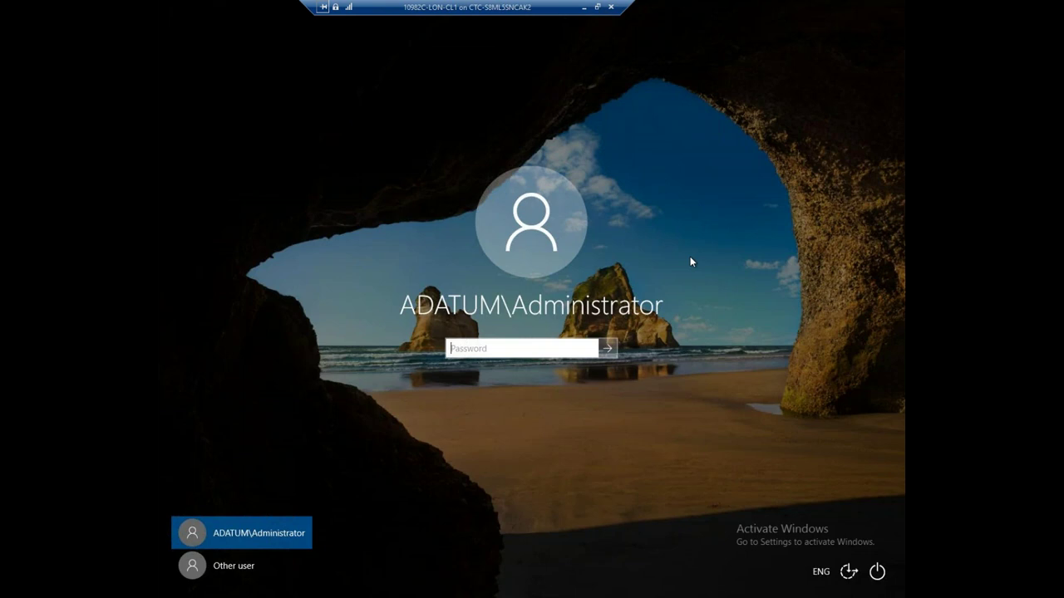
text(Pa$$w0rd)
key(Return)
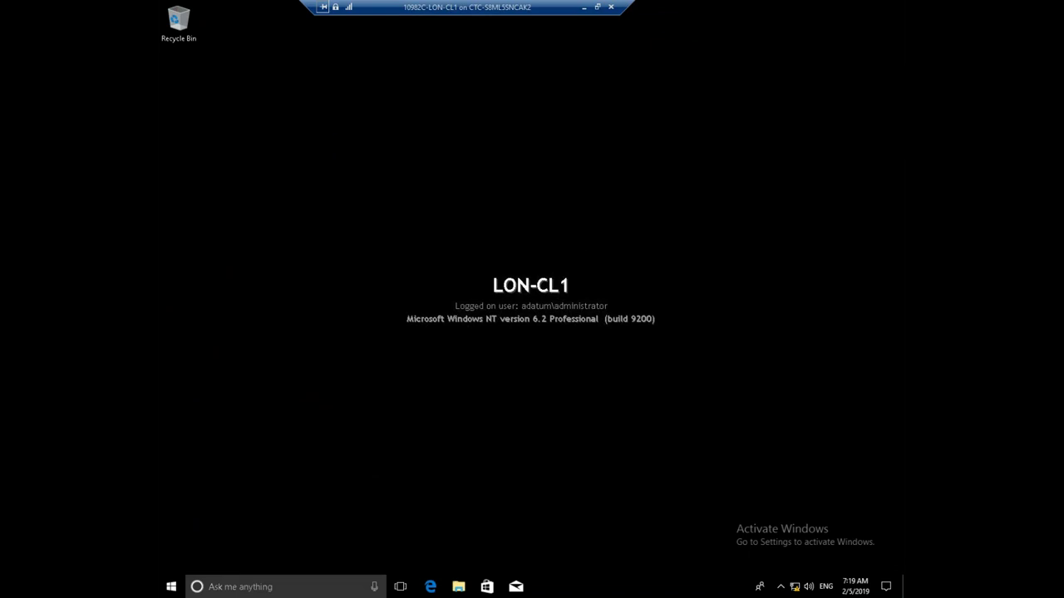
Open File Explorer's This PC view on LON-CL1 and select Local Disk (C:)
click(460, 588)
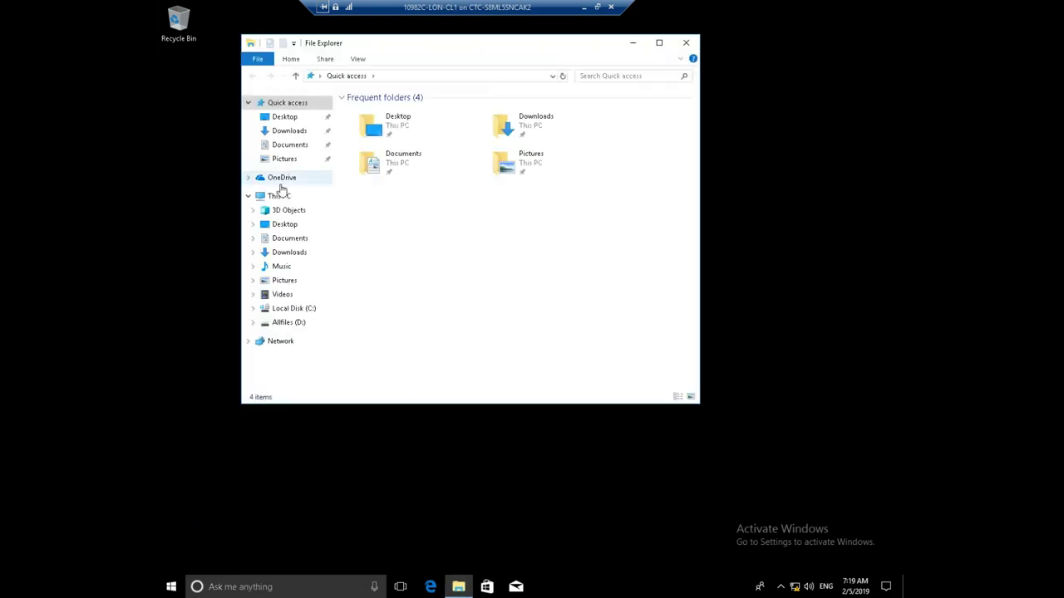
click(280, 195)
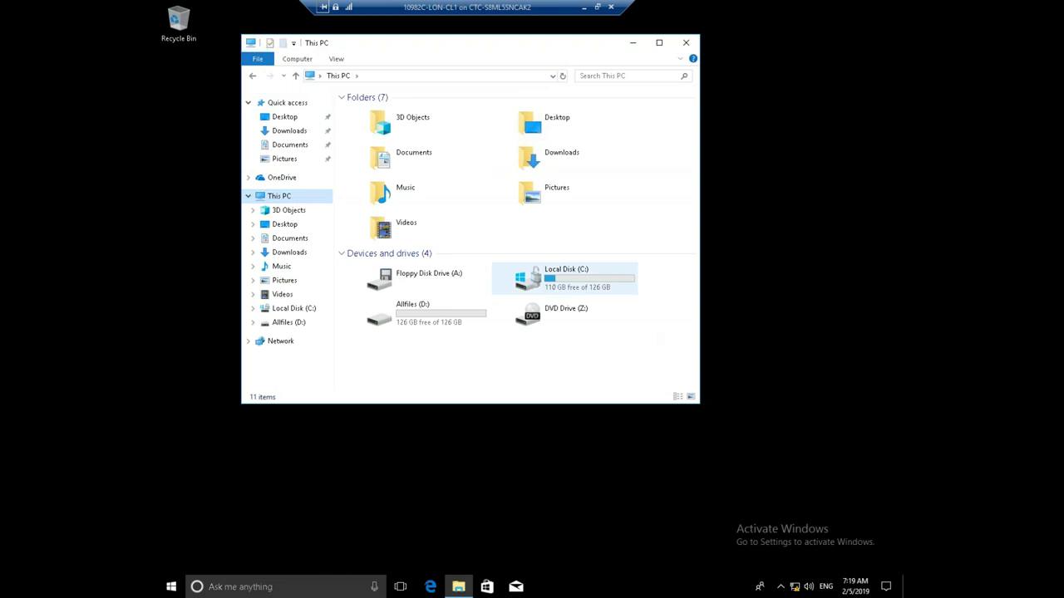
mouse_move(542, 290)
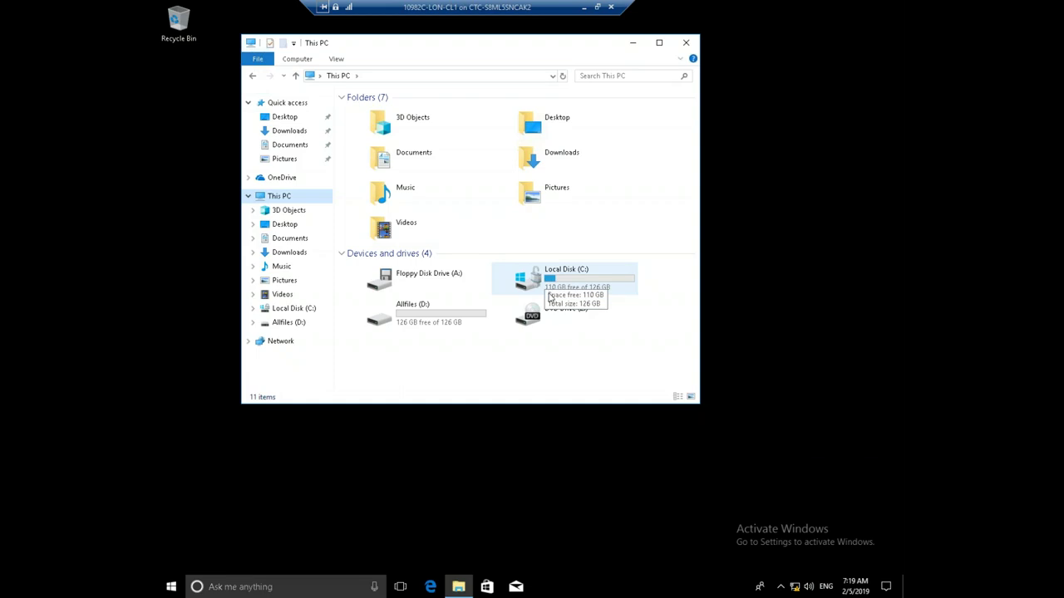
click(563, 284)
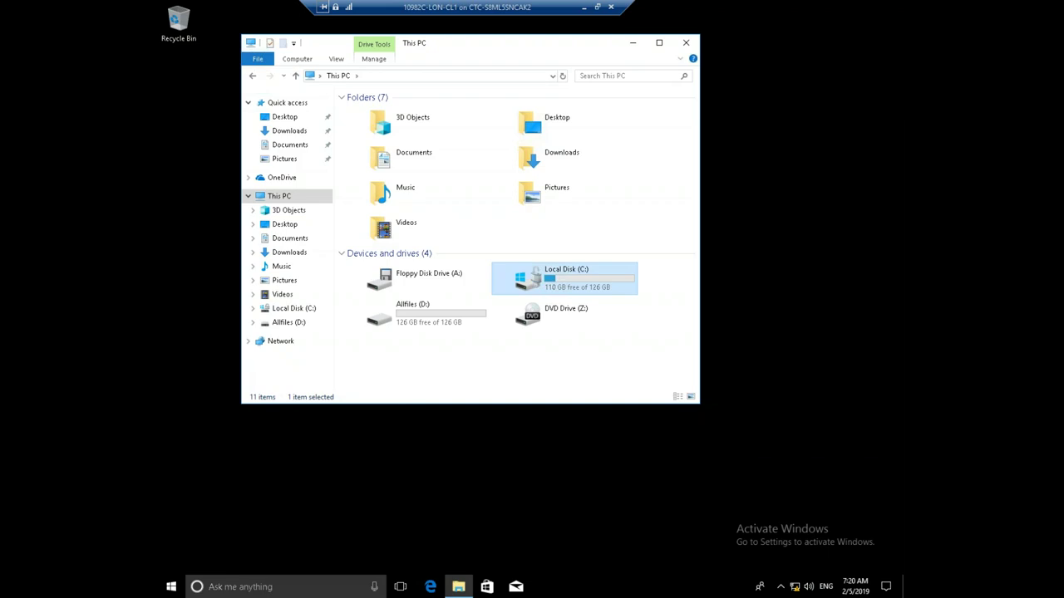
key(shift+F10)
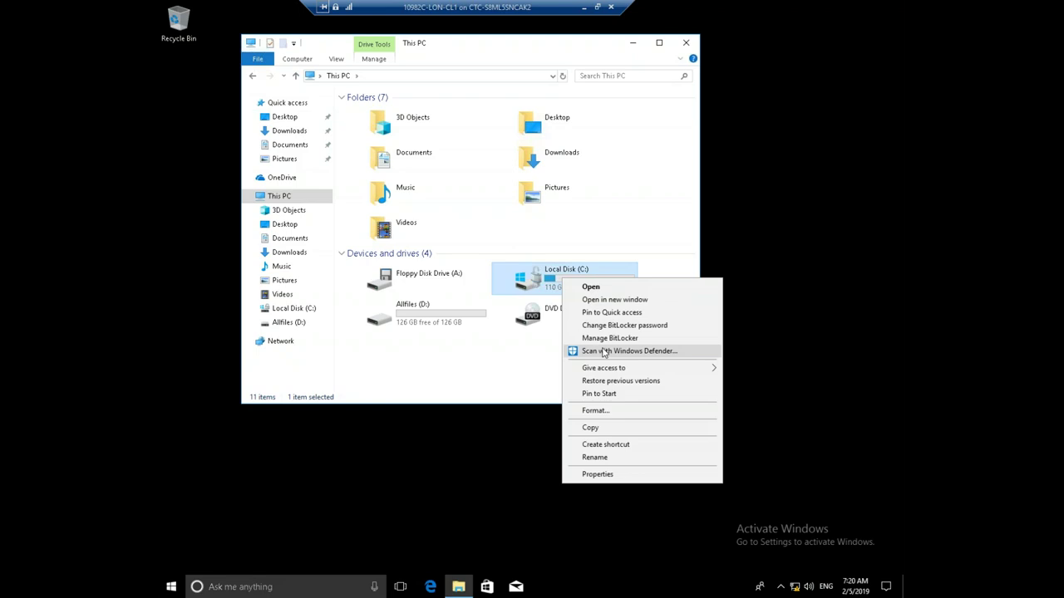
click(618, 341)
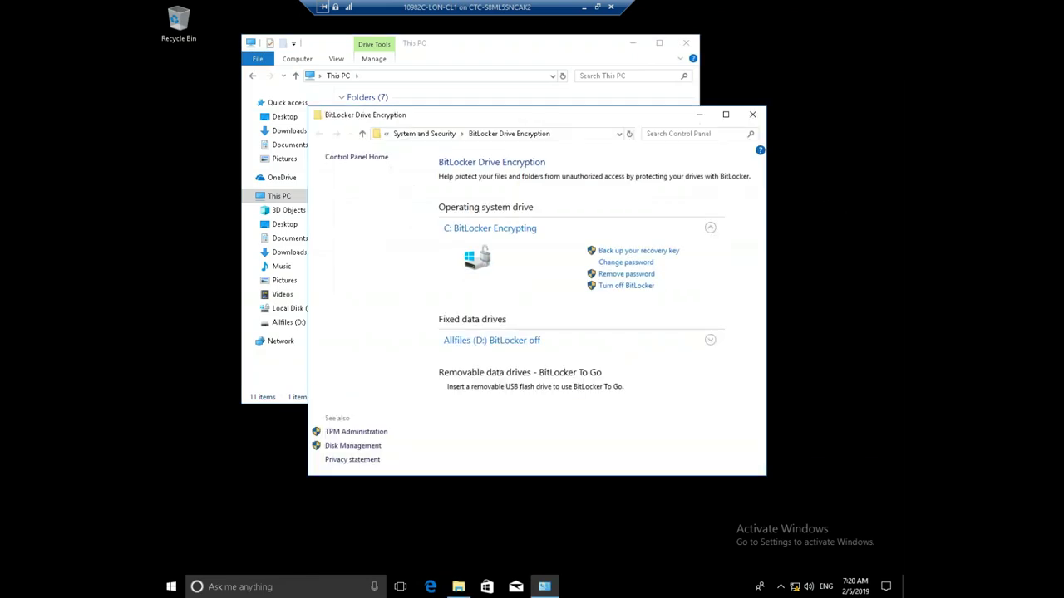
drag(596, 121, 582, 66)
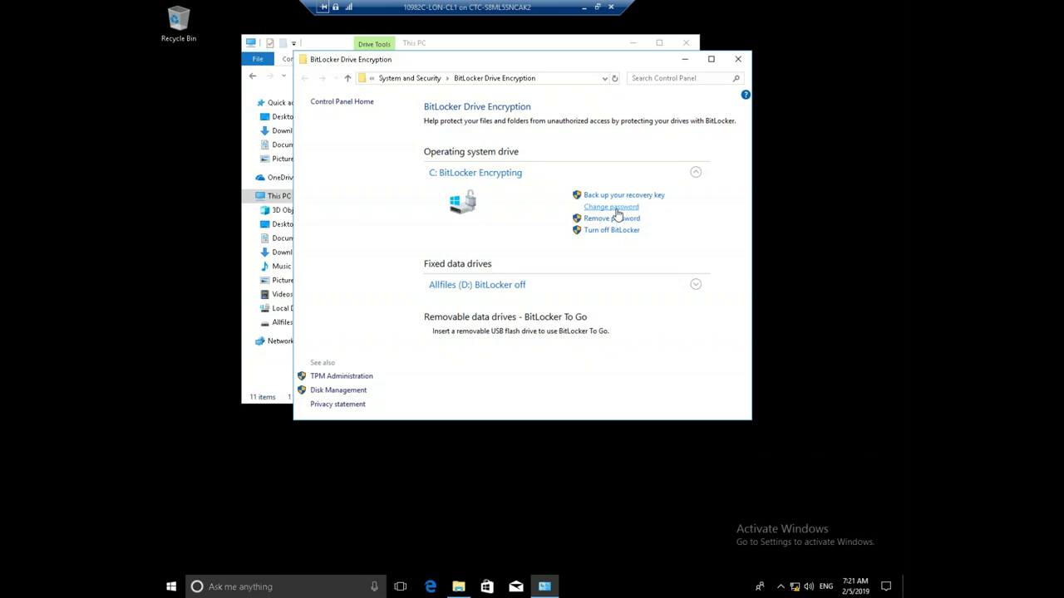
click(615, 207)
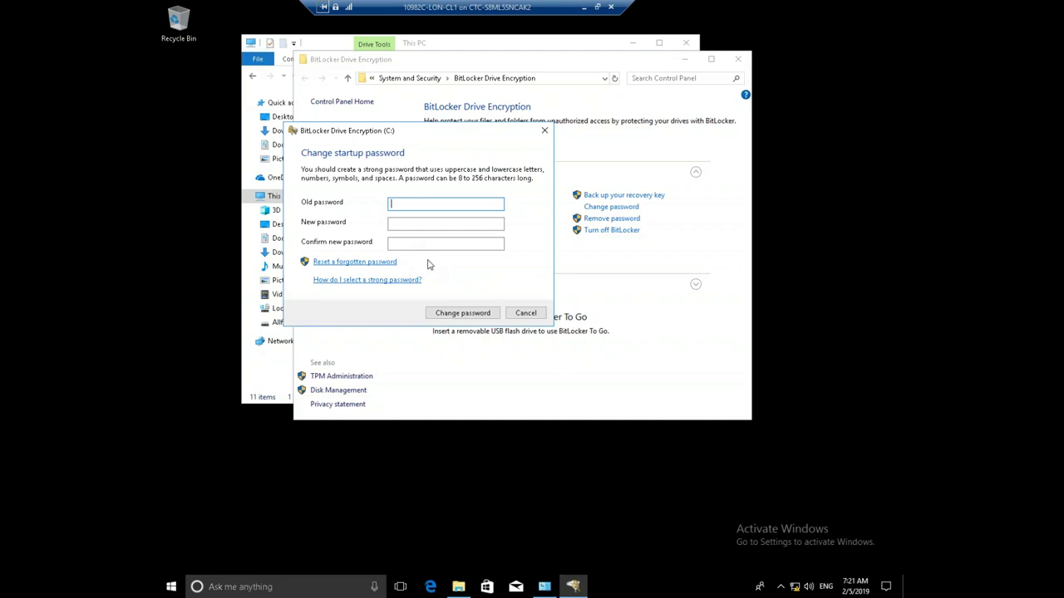
click(544, 130)
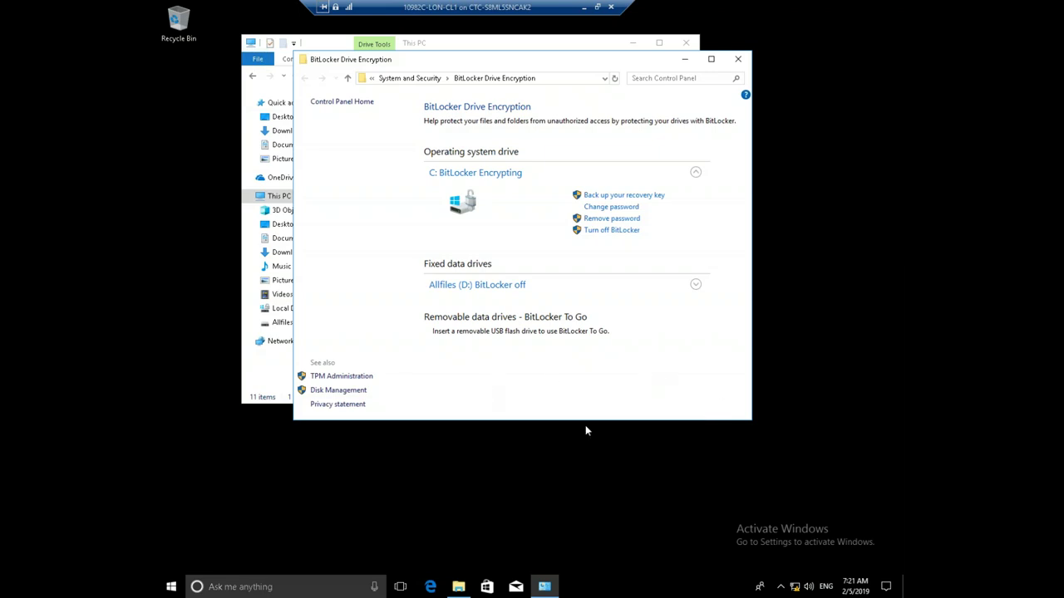
Close the BitLocker window and open the BitLocker Recovery Key text file on Floppy Disk Drive (A:)
click(736, 60)
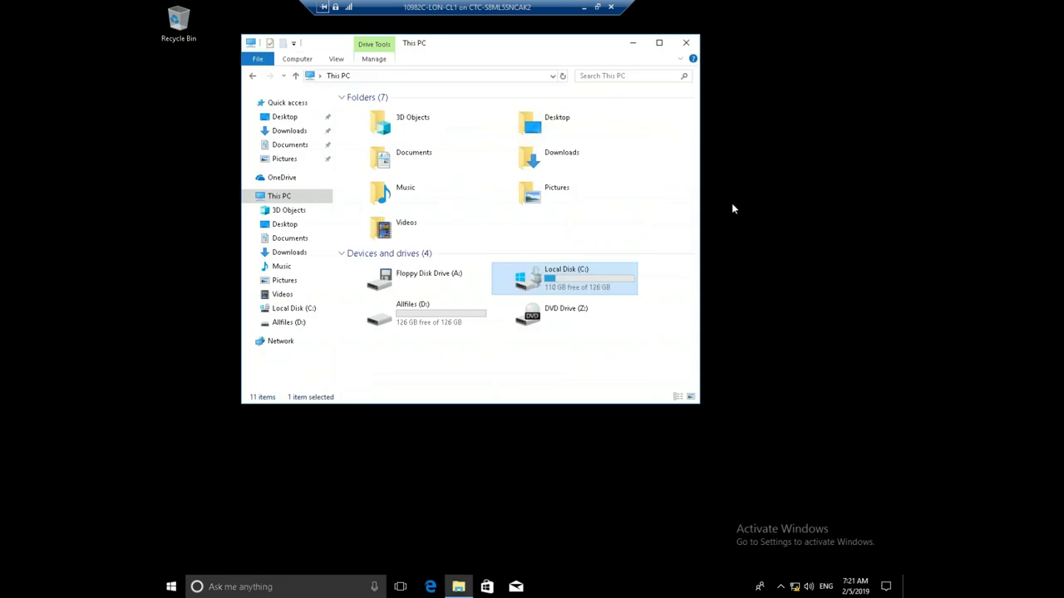
click(414, 277)
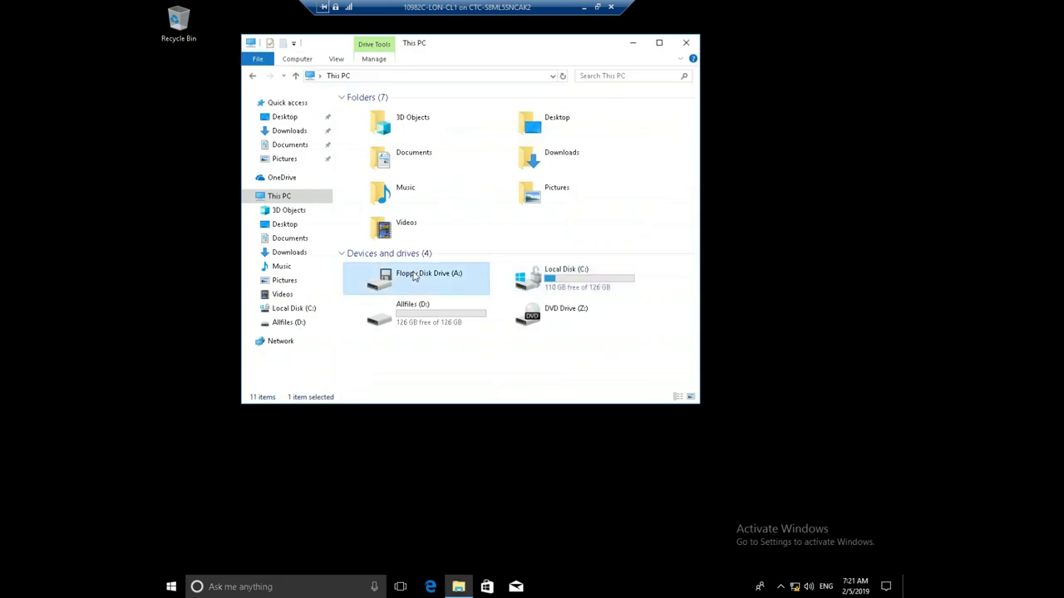
double_click(414, 277)
click(432, 111)
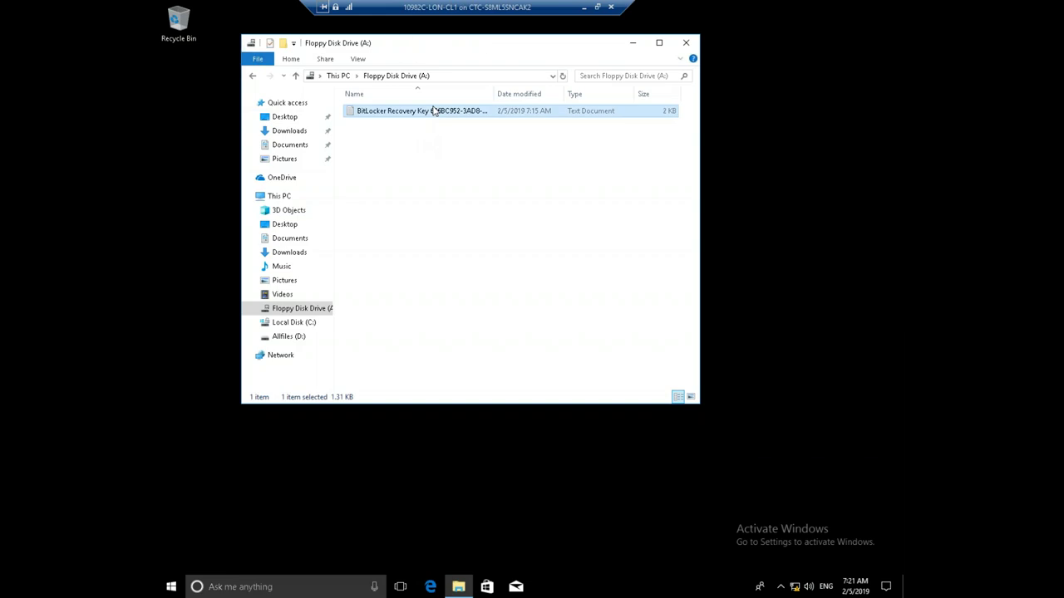
double_click(432, 110)
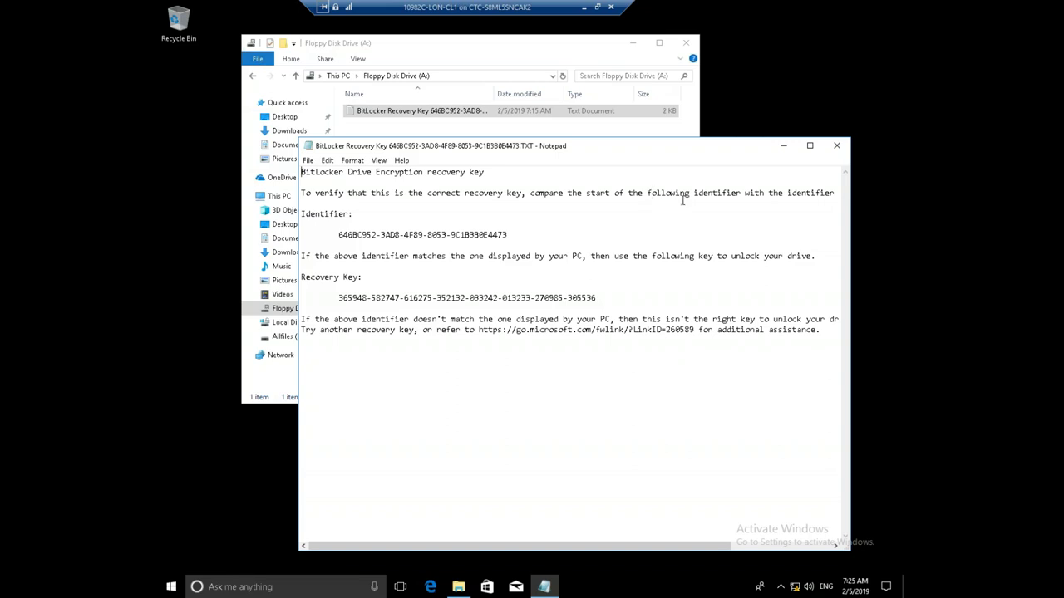
Close the recovery key file and the A: folder, then restart LON-CL1 from Start > Power
click(836, 147)
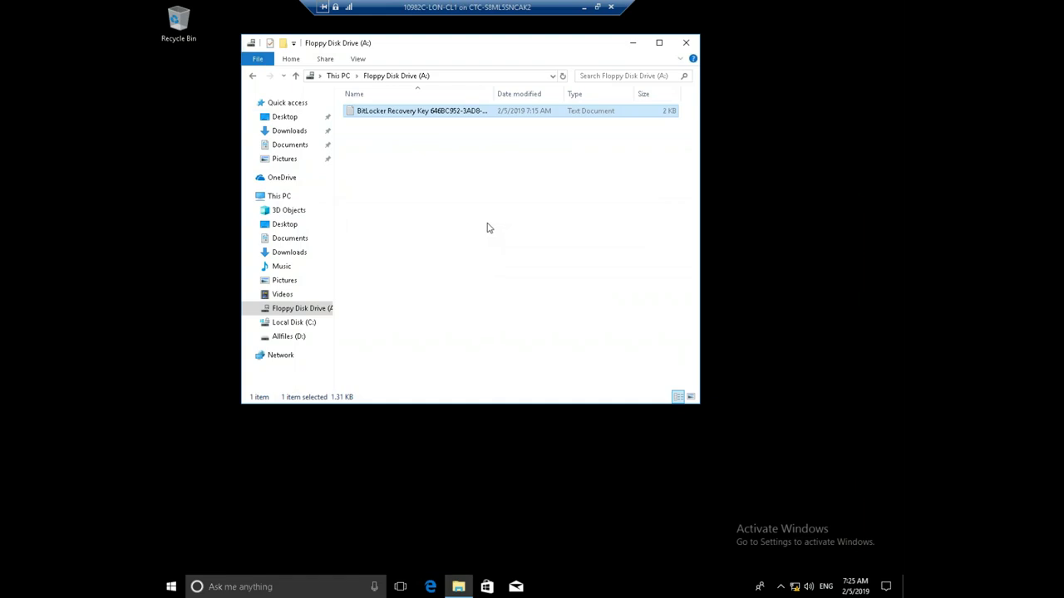
click(685, 42)
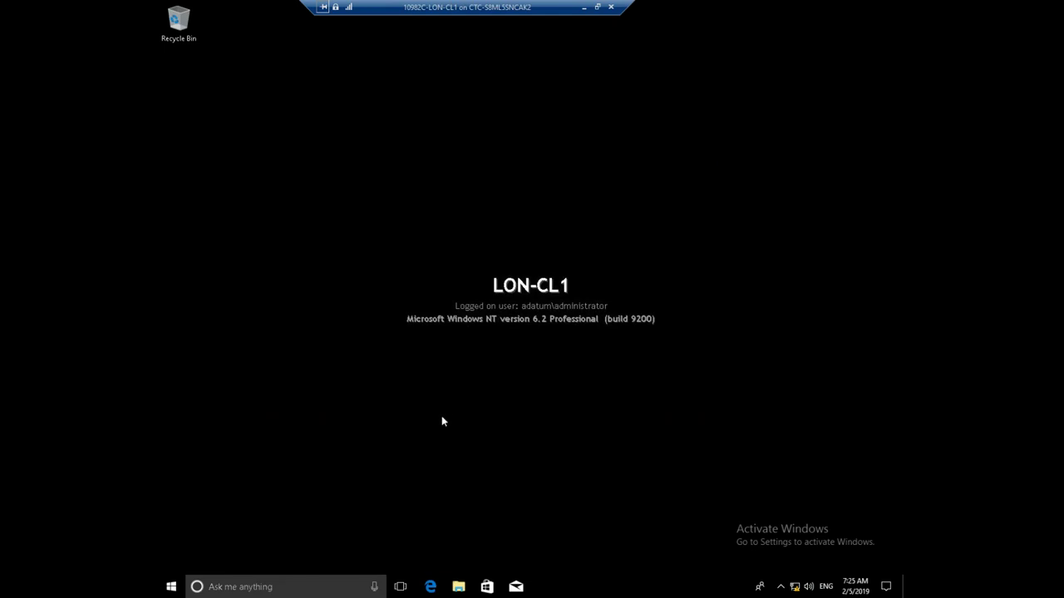
click(170, 588)
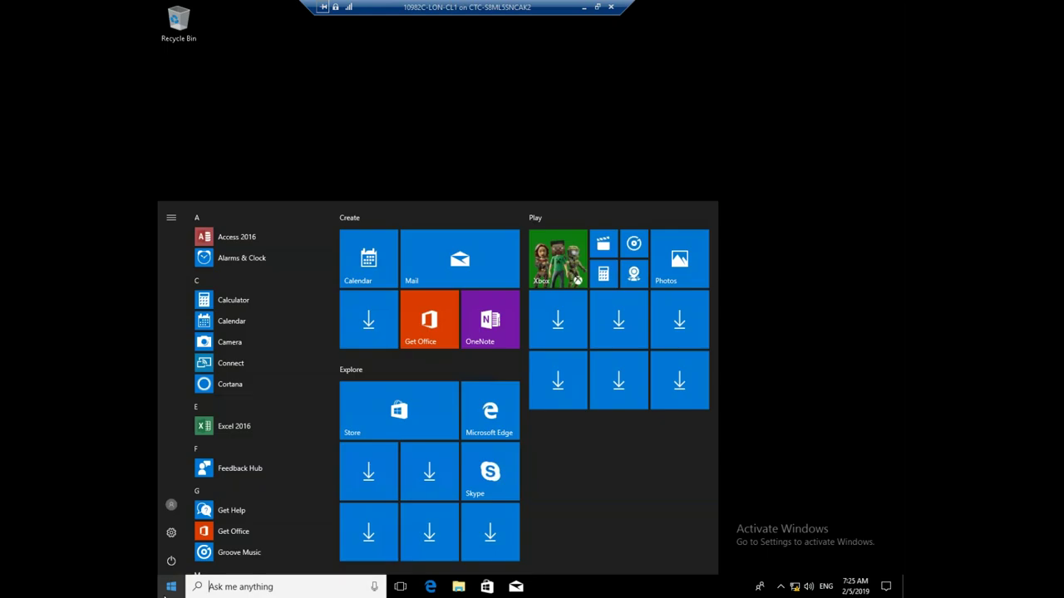
click(171, 561)
click(181, 536)
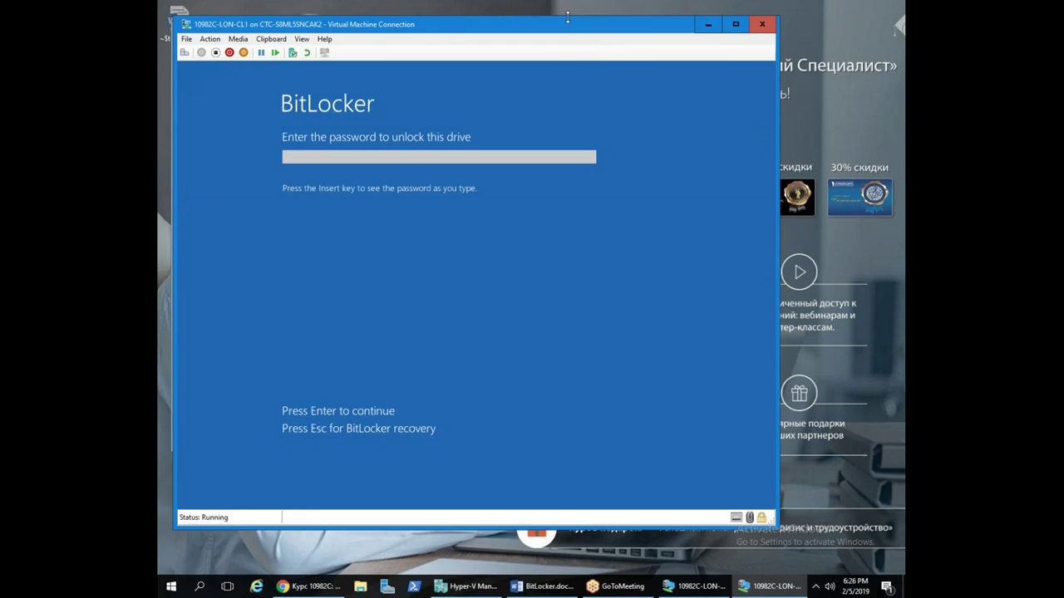
drag(565, 30, 631, 25)
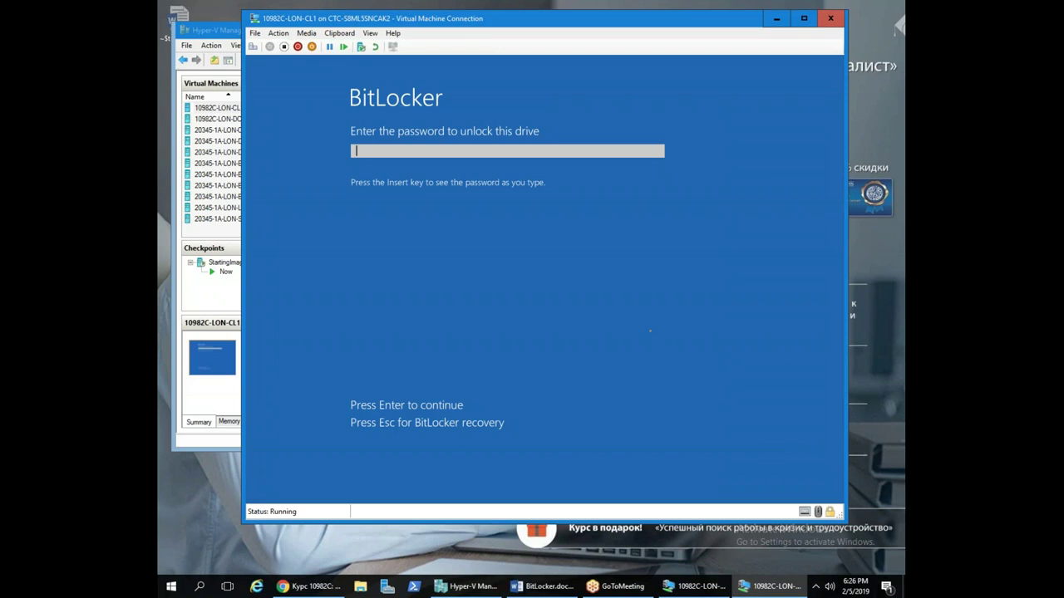
text(Pa$$w0rdPa$$w0rd)
key(Return)
key(ctrl+v)
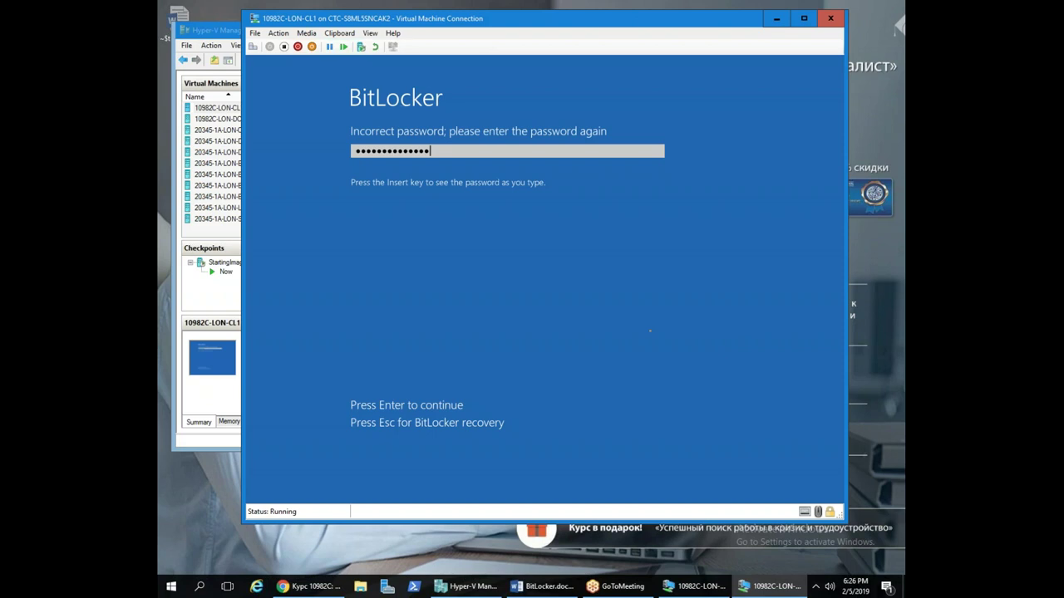
key(BackSpace)
key(BackSpace)
key(BackSpace)
key(BackSpace)
key(BackSpace)
key(BackSpace)
key(BackSpace)
key(BackSpace)
key(BackSpace)
key(BackSpace)
key(BackSpace)
key(BackSpace)
key(BackSpace)
key(BackSpace)
text(Pa$$w0rdd)
key(Return)
text(***)
key(Return)
Switch to BitLocker recovery key entry, submit a trial key, and clear the rejected key
key(Escape)
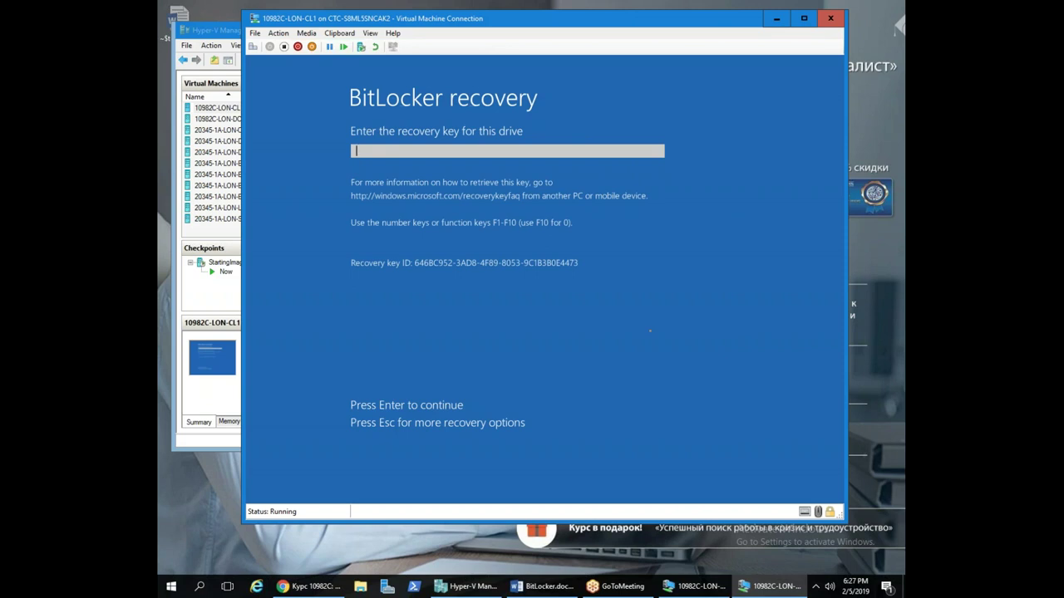
text(329472-398497-479878)
key(BackSpace)
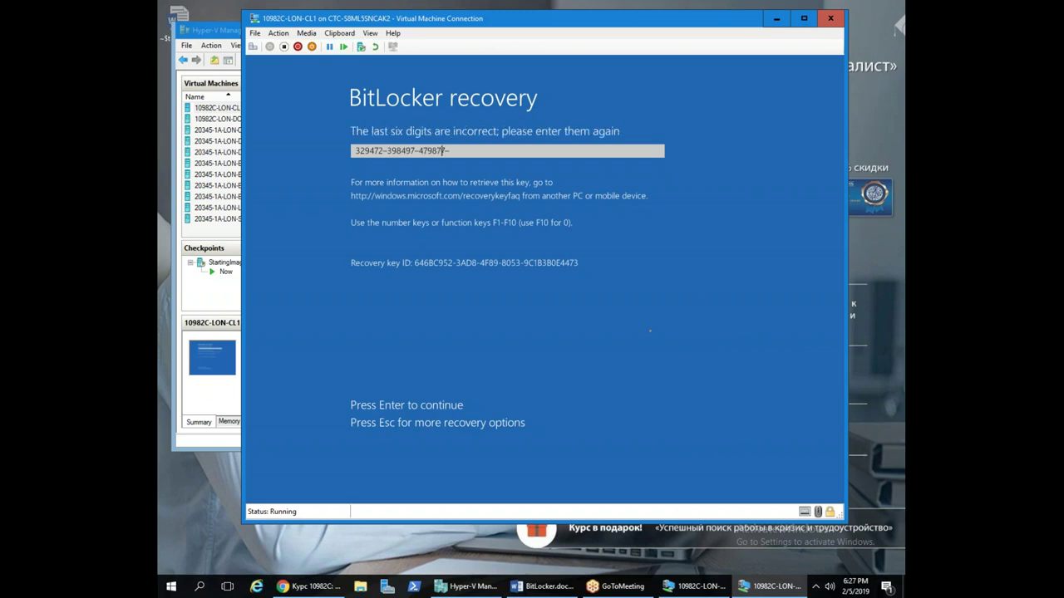
text(73455435)
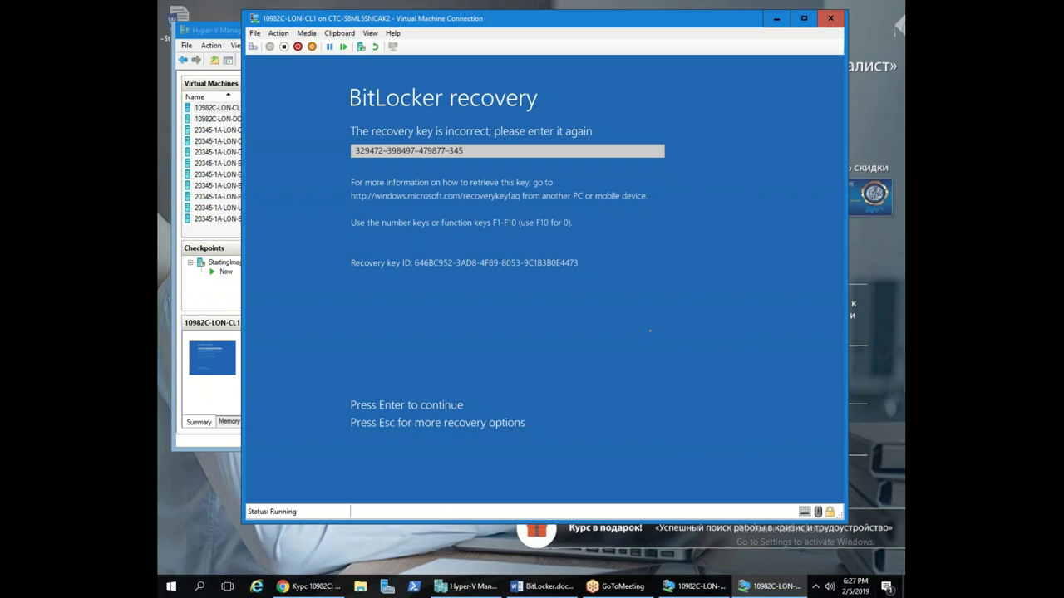
key(Return)
key(ctrl+v)
key(BackSpace)
key(BackSpace)
key(BackSpace)
key(BackSpace)
key(BackSpace)
key(BackSpace)
key(BackSpace)
key(BackSpace)
key(BackSpace)
key(BackSpace)
key(BackSpace)
key(BackSpace)
key(BackSpace)
key(BackSpace)
key(BackSpace)
key(BackSpace)
key(BackSpace)
key(BackSpace)
key(BackSpace)
key(BackSpace)
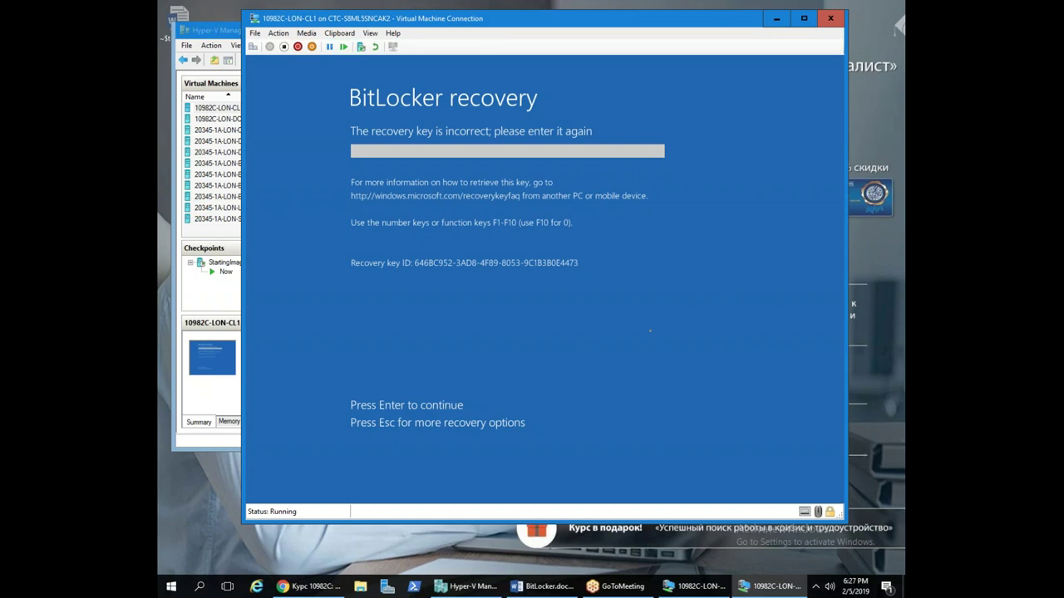
Enter LON-CL1's full 48-digit BitLocker recovery key and continue booting to Windows
text(365948-)
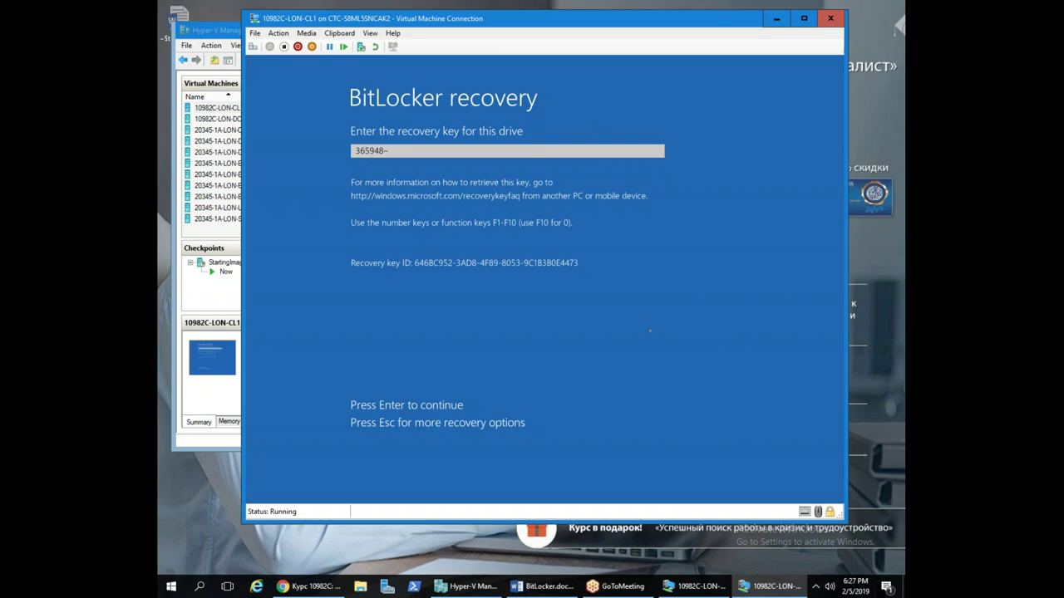
text(582747-616275-352132-)
text(033242-)
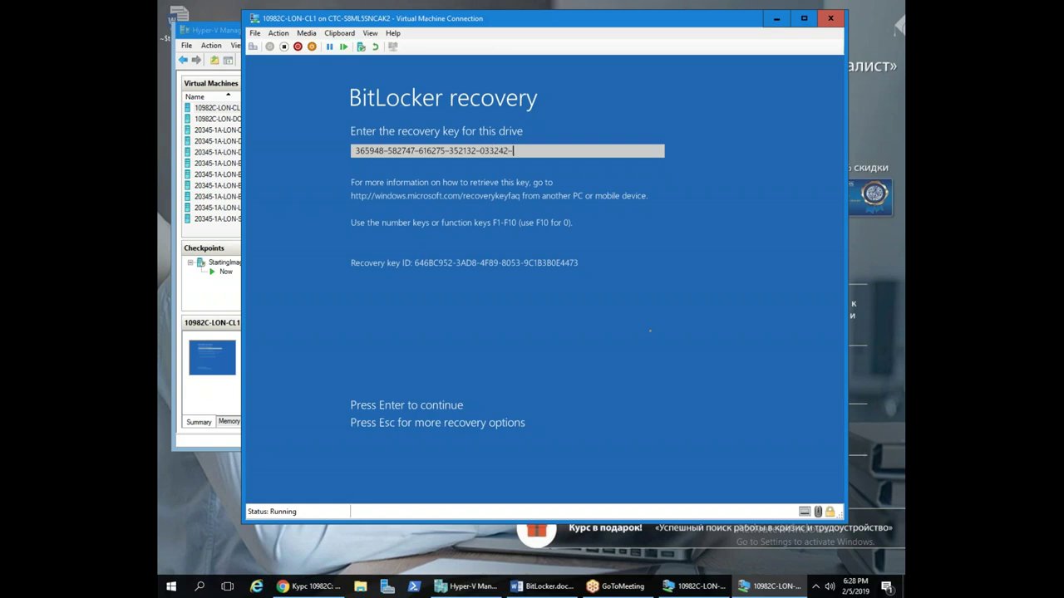
text(1)
key(BackSpace)
text(013233-270985-)
text(305536)
key(Return)
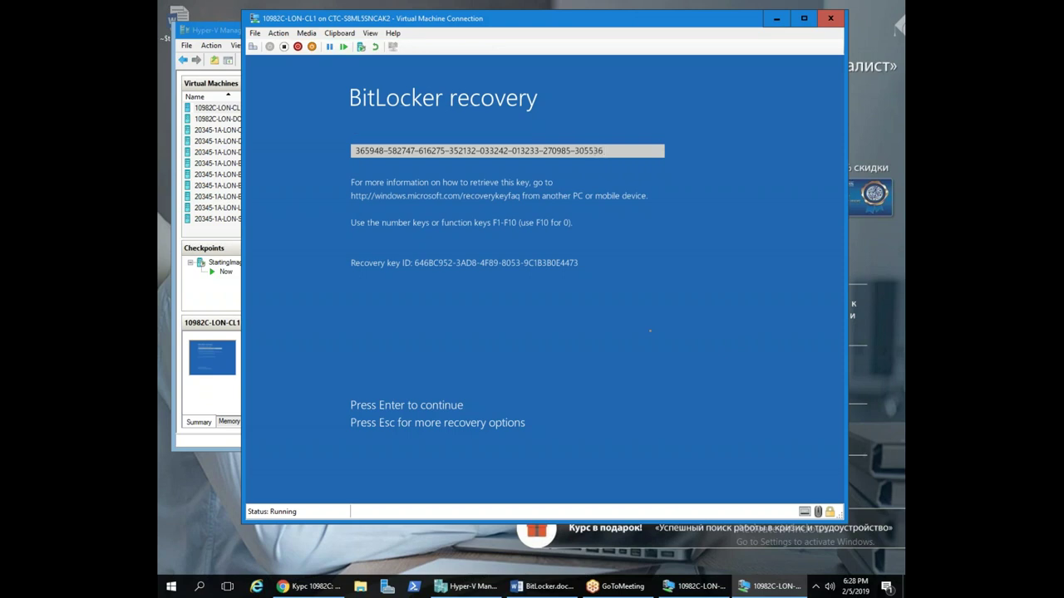
key(Return)
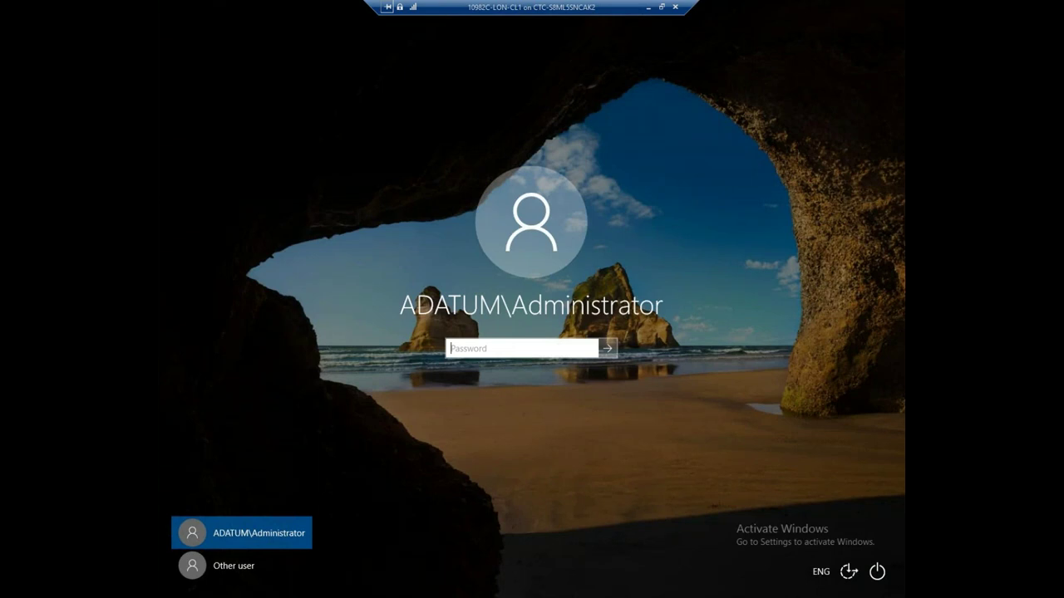
Log on as the domain administrator with the administrator password and launch File Explorer
text(Pa$$w0rd)
key(Return)
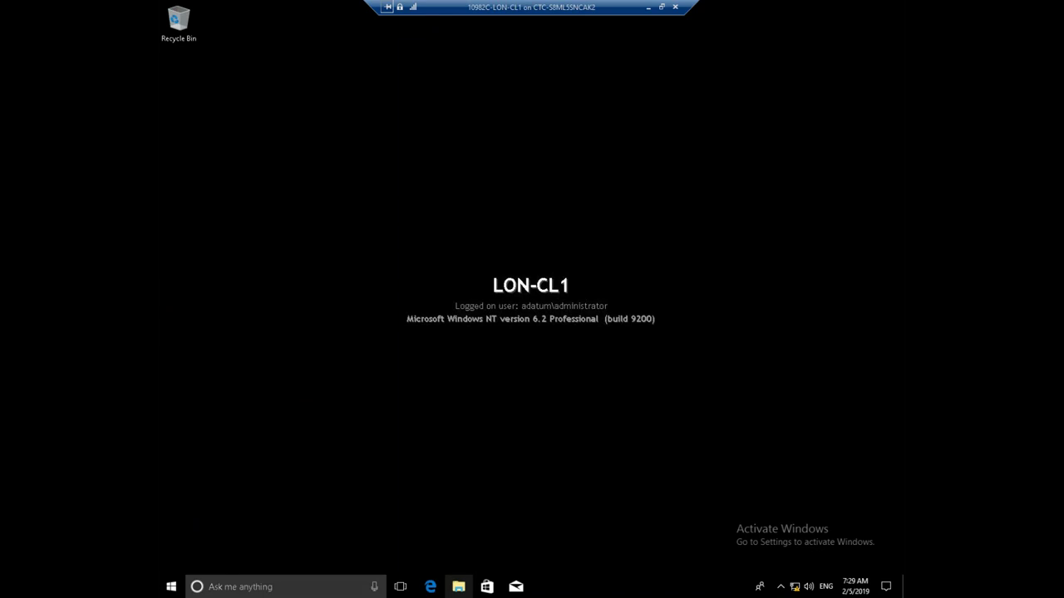
click(459, 587)
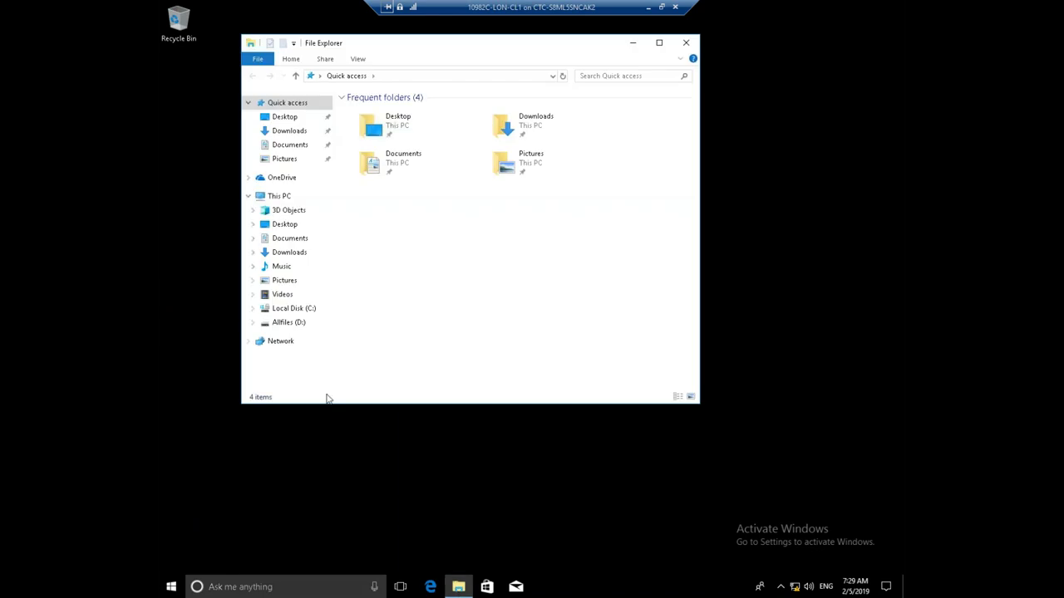
List This PC's drives in File Explorer and select Local Disk (C:)
click(279, 196)
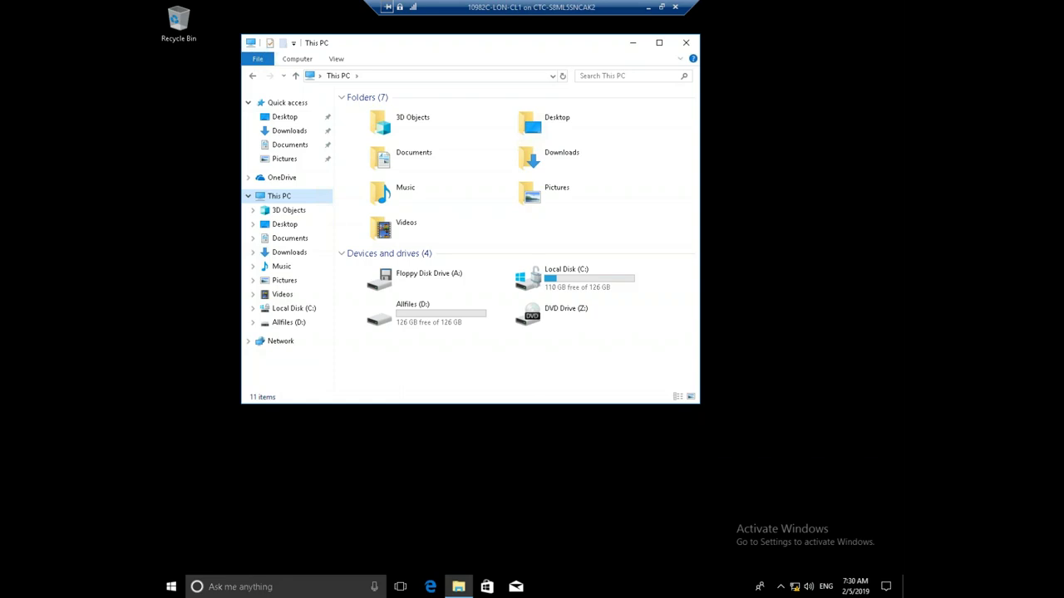
click(564, 282)
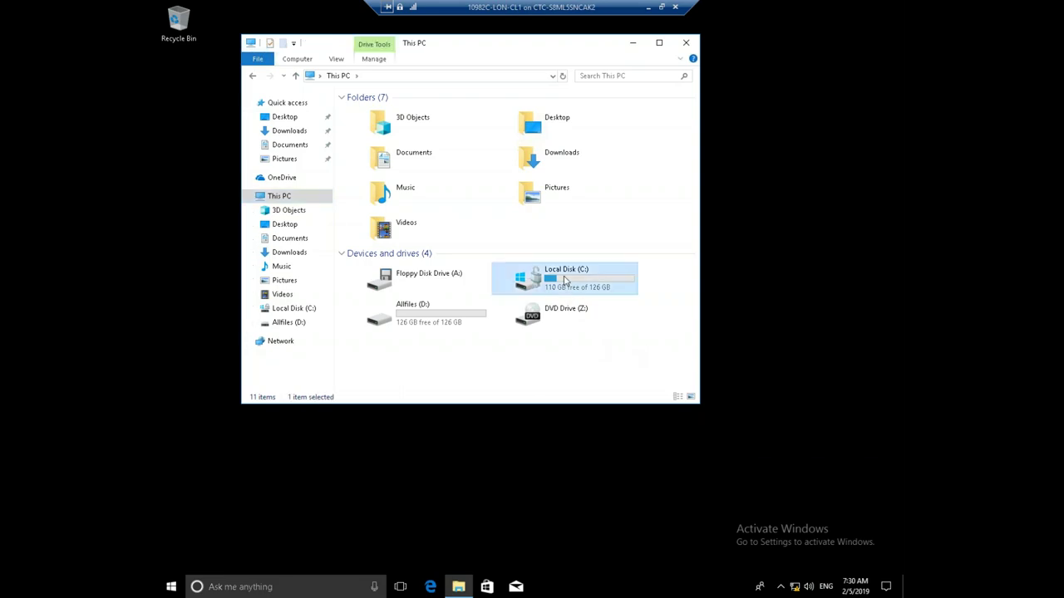
Open Manage BitLocker for Local Disk (C:) and bring up its Change startup password form
right_click(565, 281)
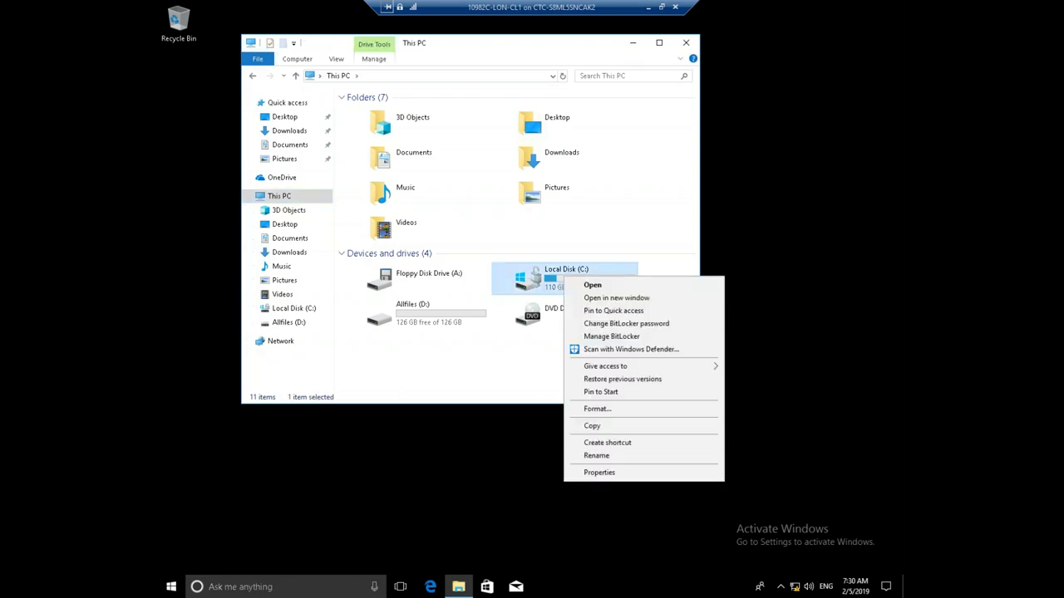
click(610, 336)
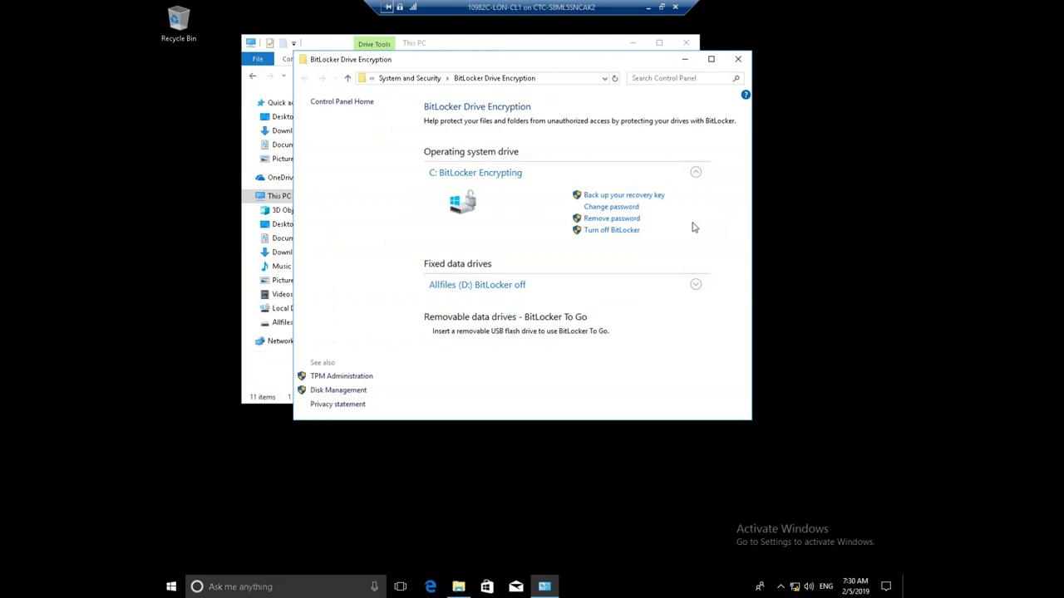
click(611, 208)
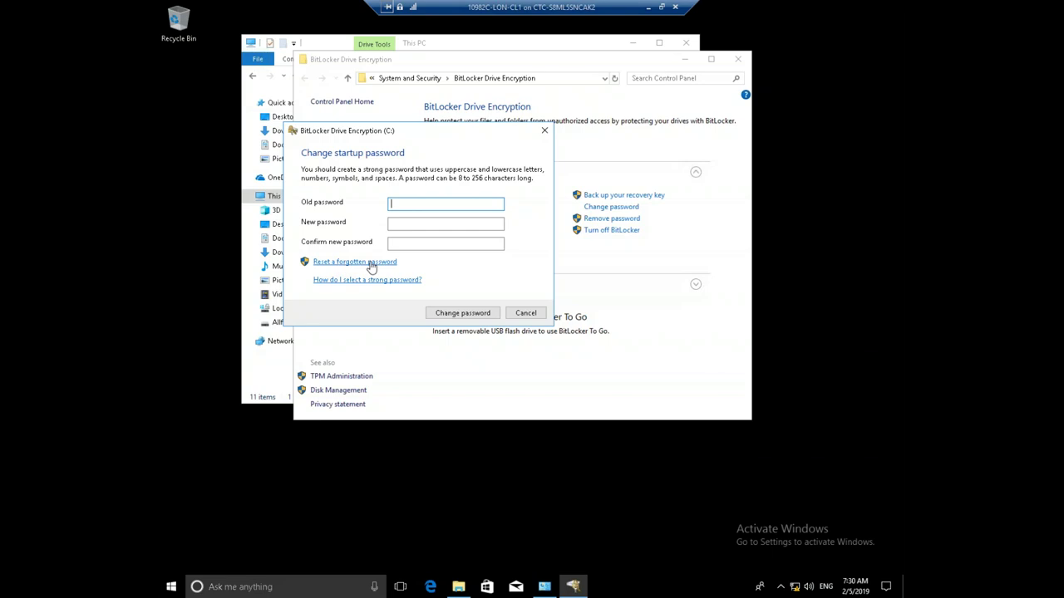
Use Reset a forgotten password to give drive C: a new startup password, entered twice, and confirm the change
click(371, 264)
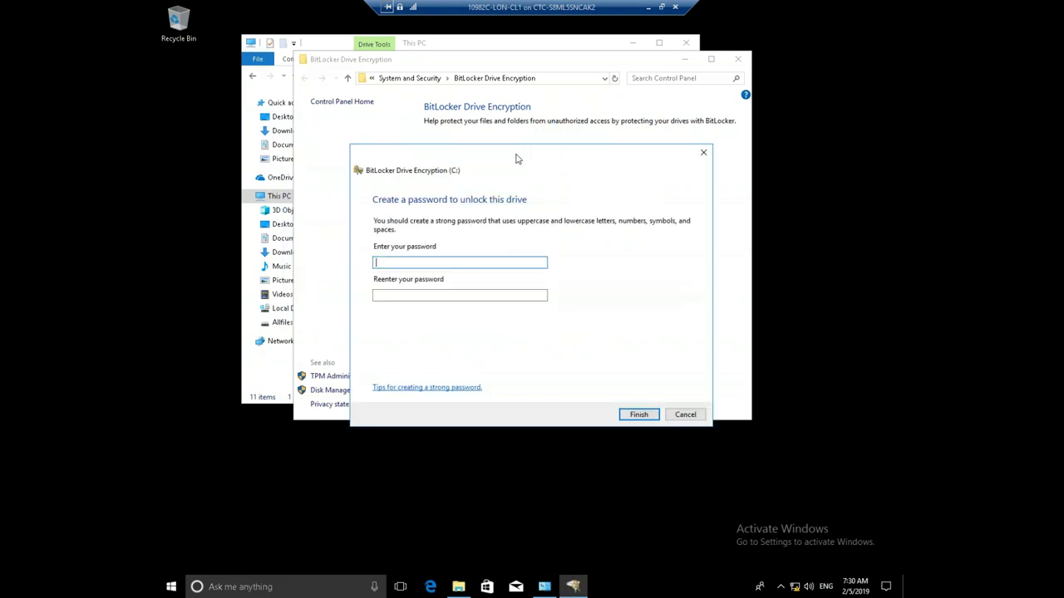
drag(516, 158, 525, 109)
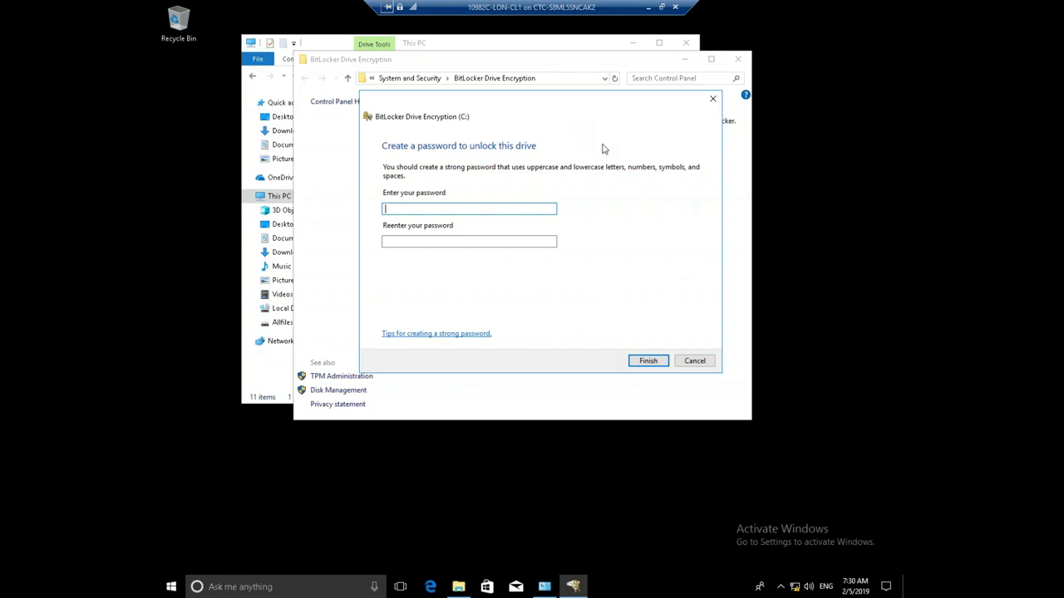
text(Pa$$w0rd1)
click(385, 241)
text(Pa)
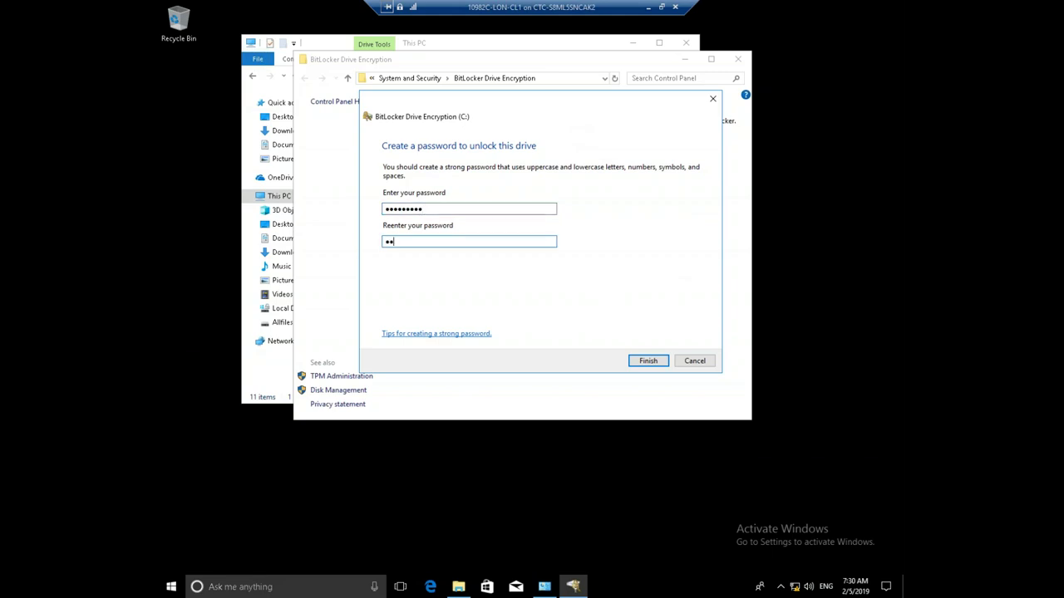
text(55w.rdd)
click(655, 364)
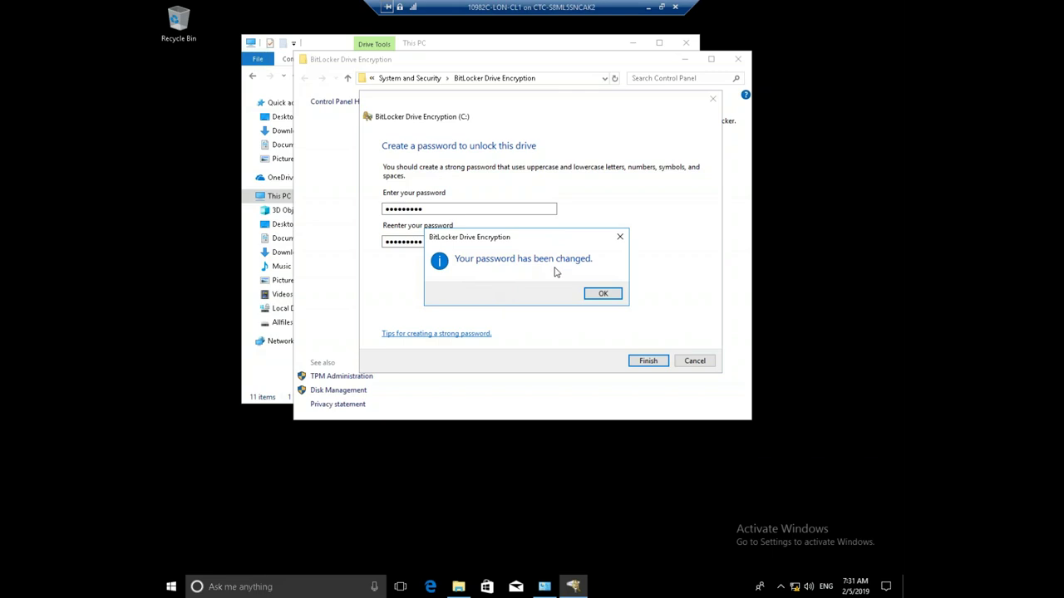
click(600, 294)
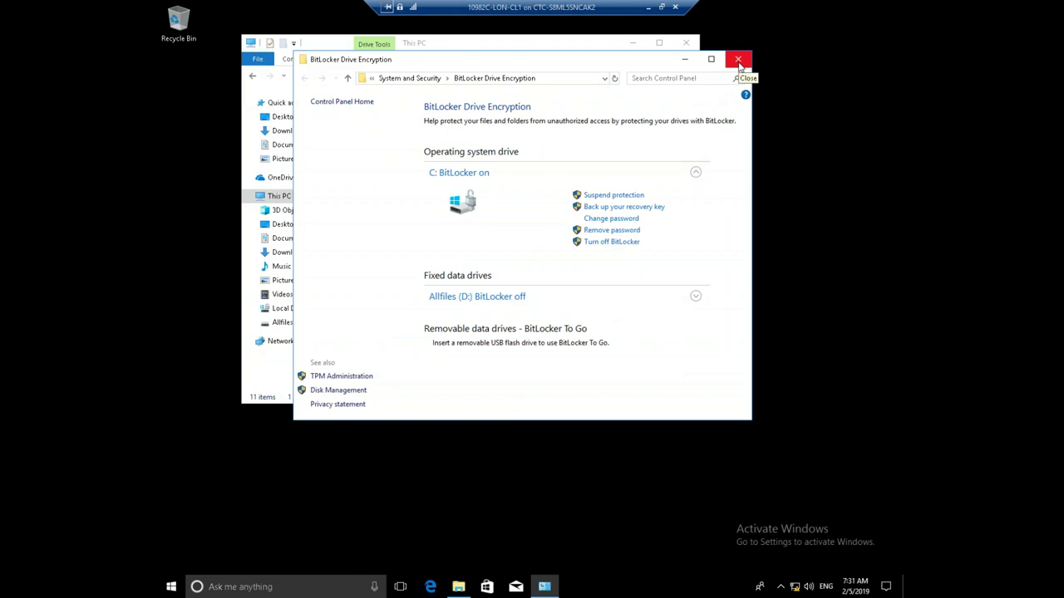
Close the BitLocker Drive Encryption and This PC windows, then restart LON-CL1 from the Start menu
click(738, 60)
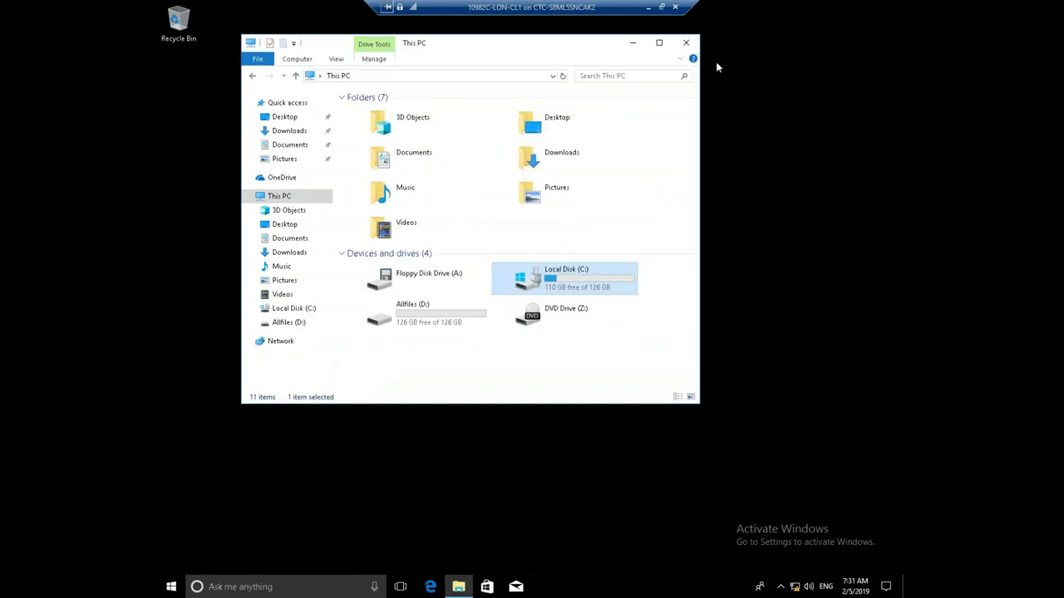
click(685, 42)
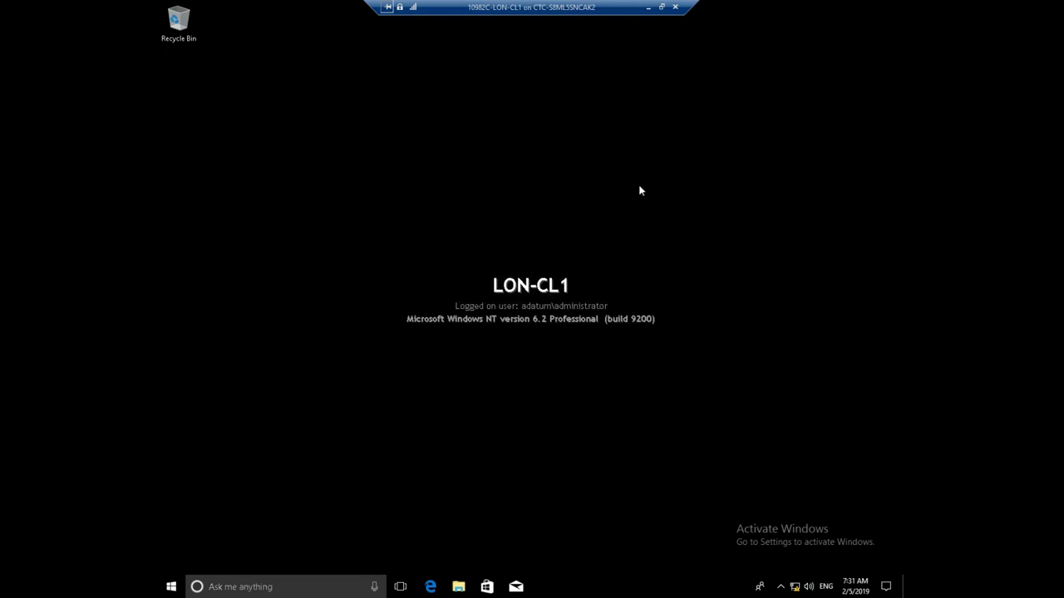
click(171, 587)
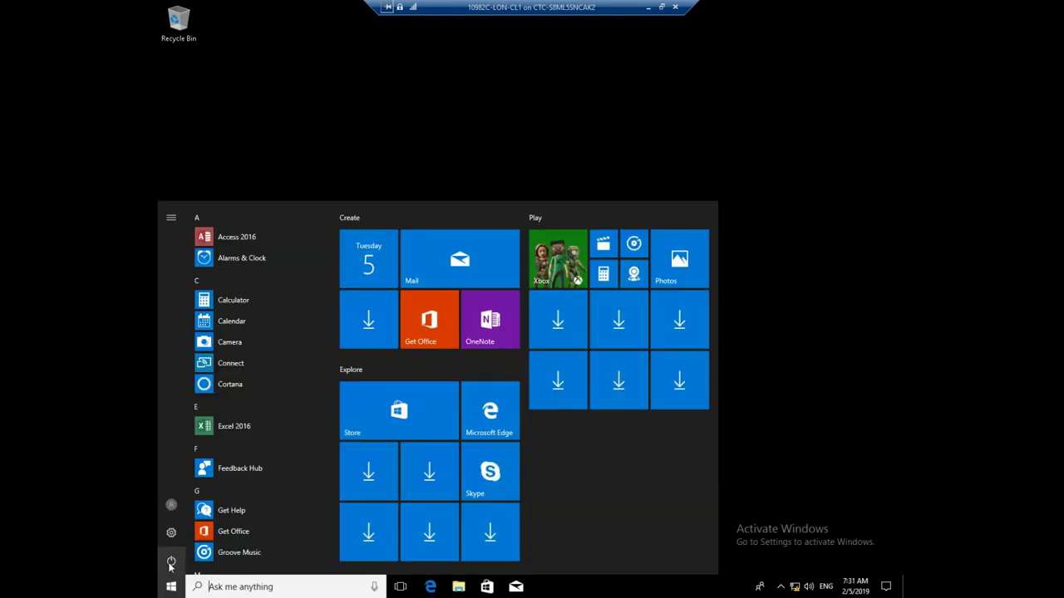
click(172, 557)
click(176, 530)
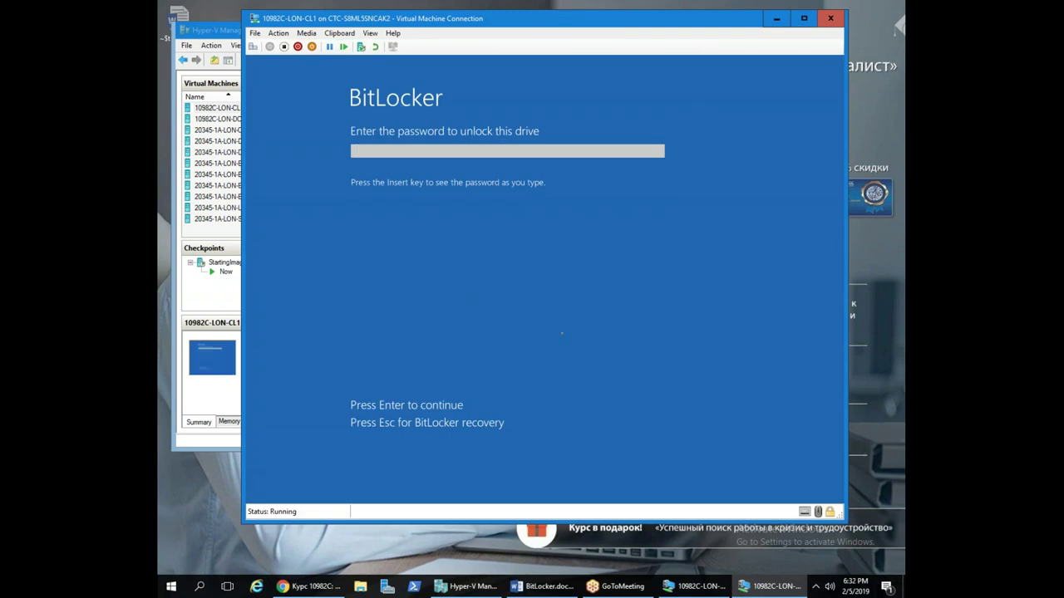
Enter the new BitLocker password at the pre-boot screen, then the administrator password at logon
text(a$$w0rd1)
key(Return)
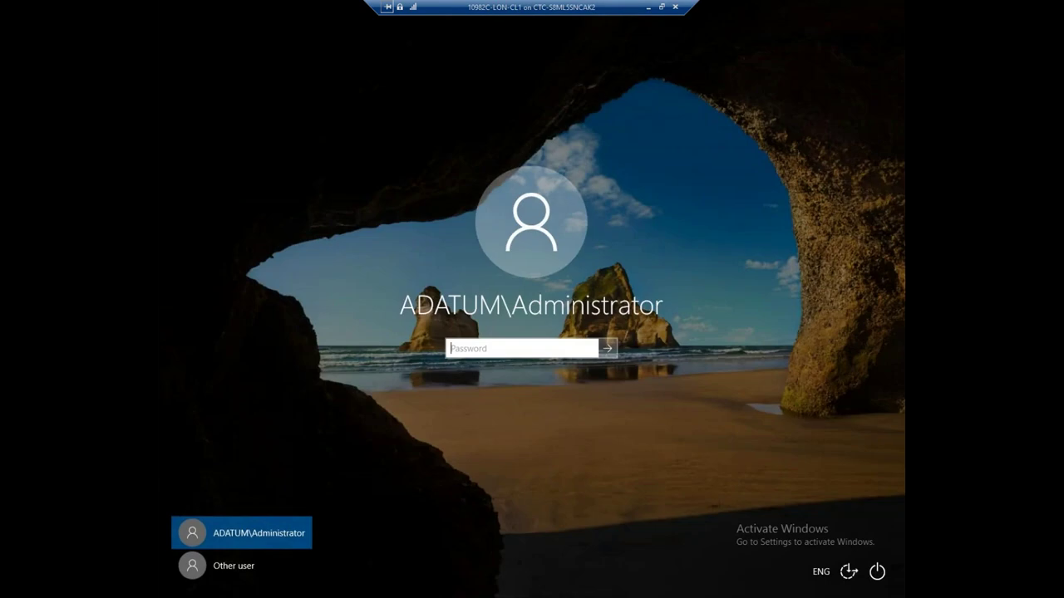
text(Pa$$w0rd)
key(Return)
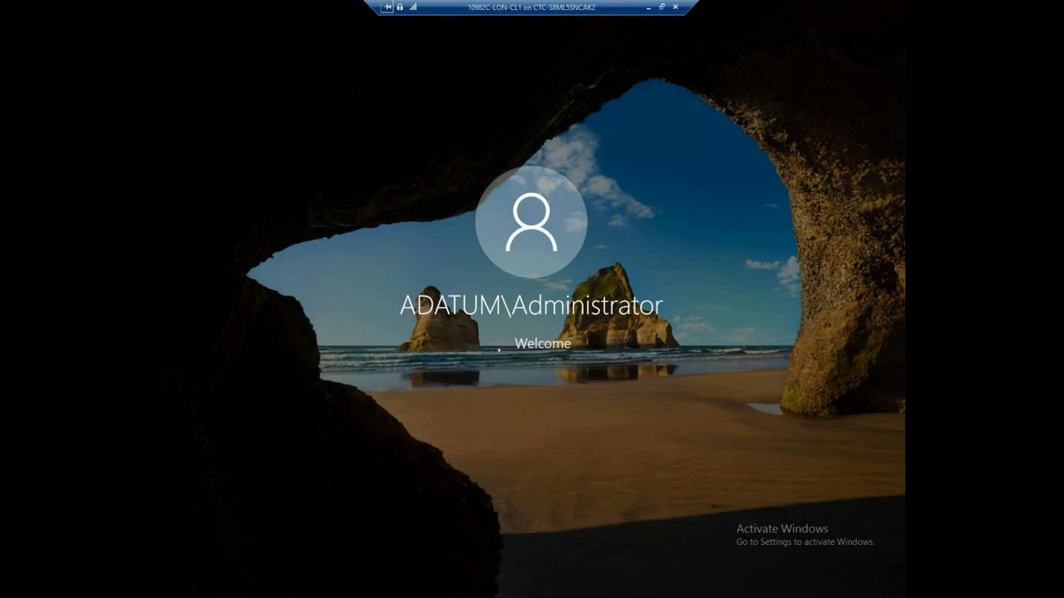
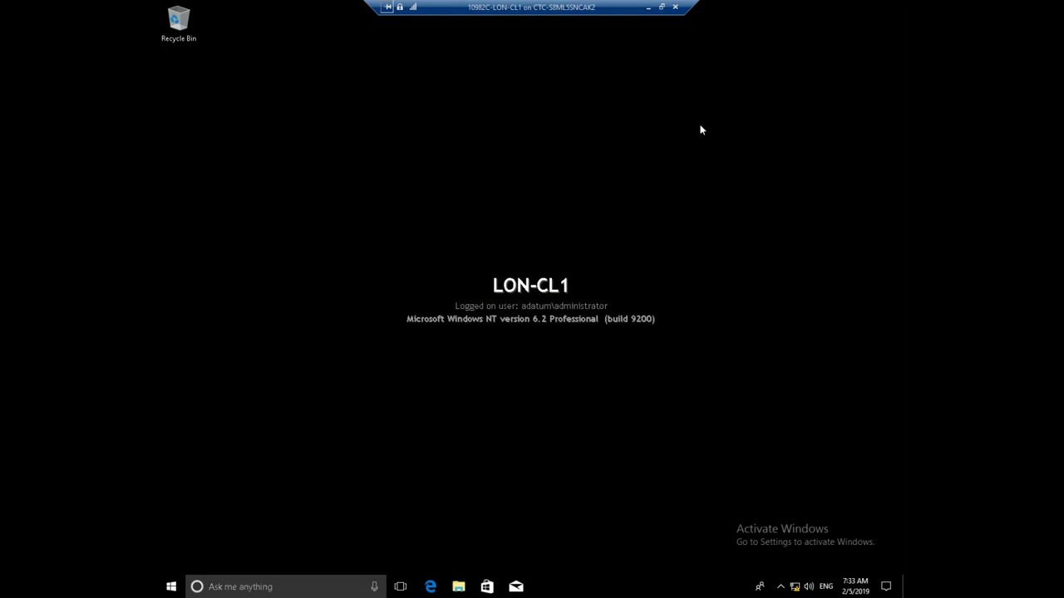
Minimize the full-screen LON-CL1 connection to reveal Hyper-V Manager with LON-CL1 and LON-DC1 running
click(647, 7)
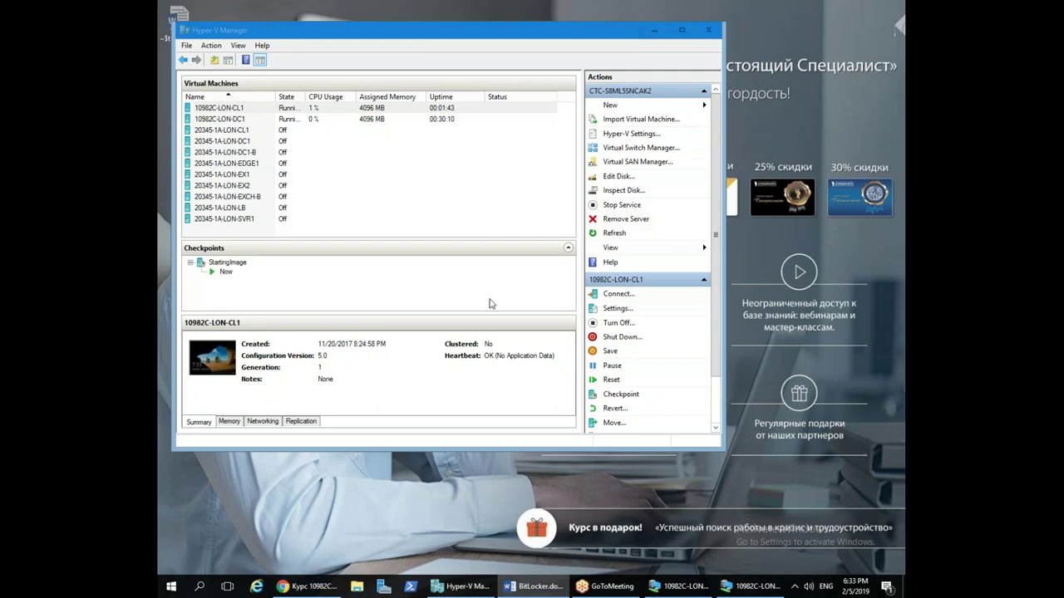